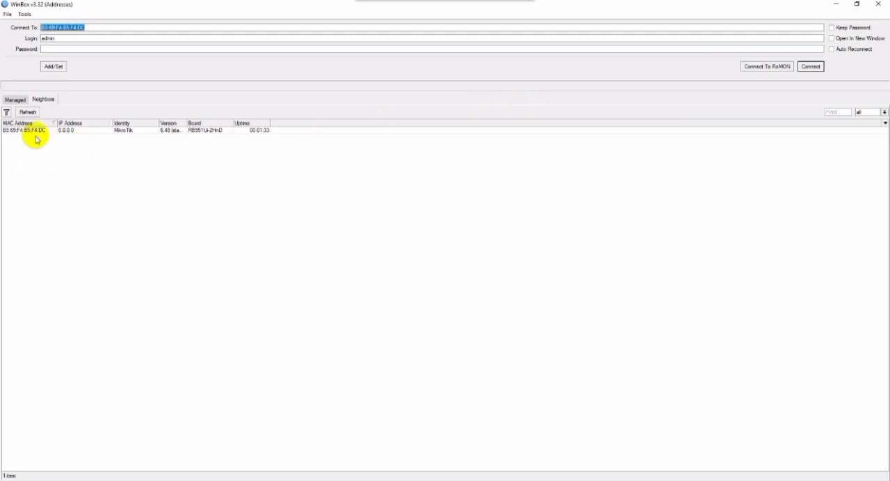
Connect to the selected router and set its identity to the owner's full name followed by XI tkj.
click(818, 67)
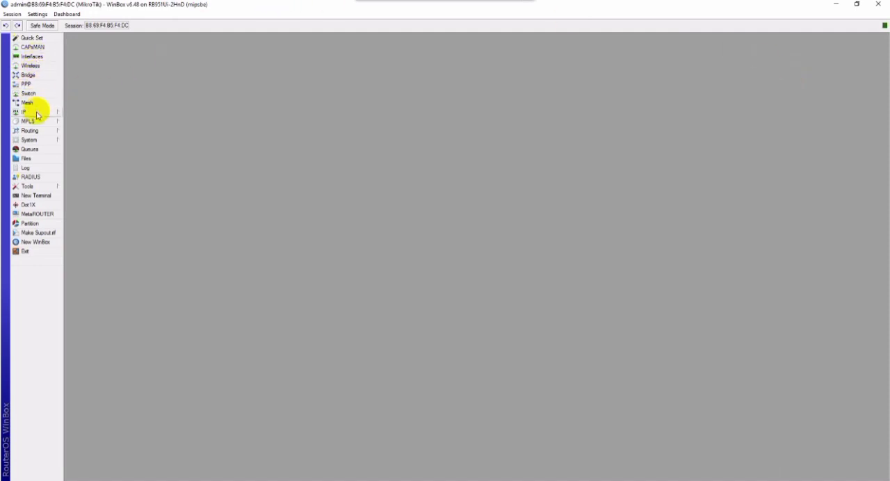
click(30, 139)
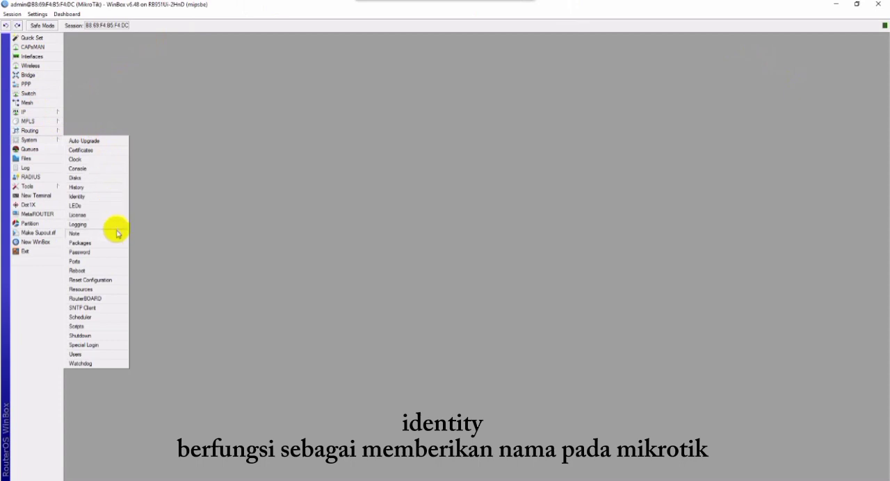
click(115, 198)
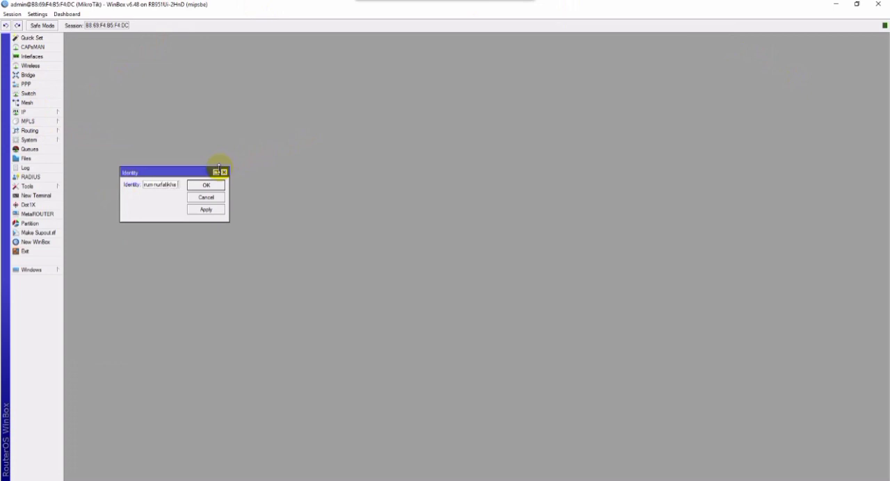
text(XI tkj)
click(206, 209)
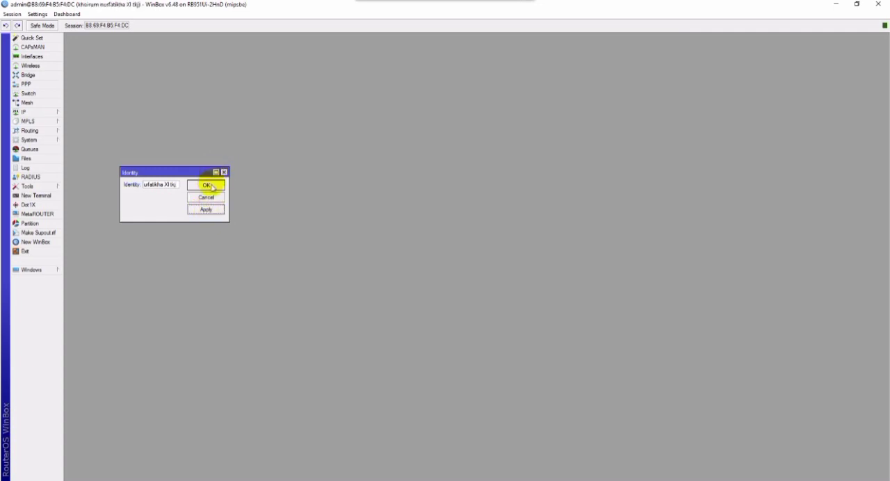
click(212, 186)
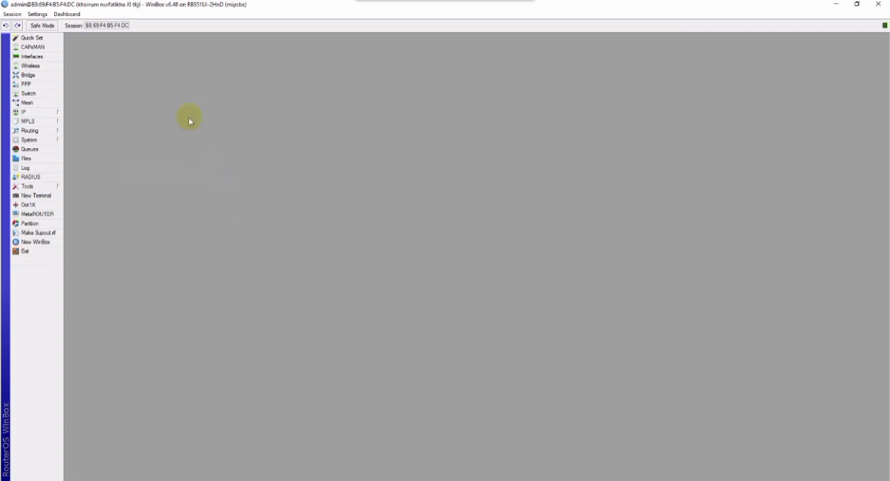
Open the settings of the ether1 and ether5 interfaces next to each other.
click(28, 56)
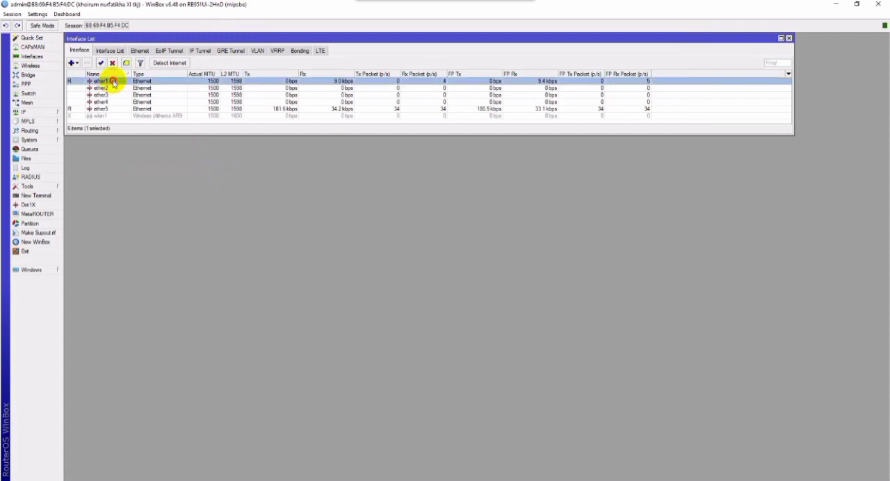
double_click(114, 83)
drag(445, 234, 177, 153)
double_click(101, 109)
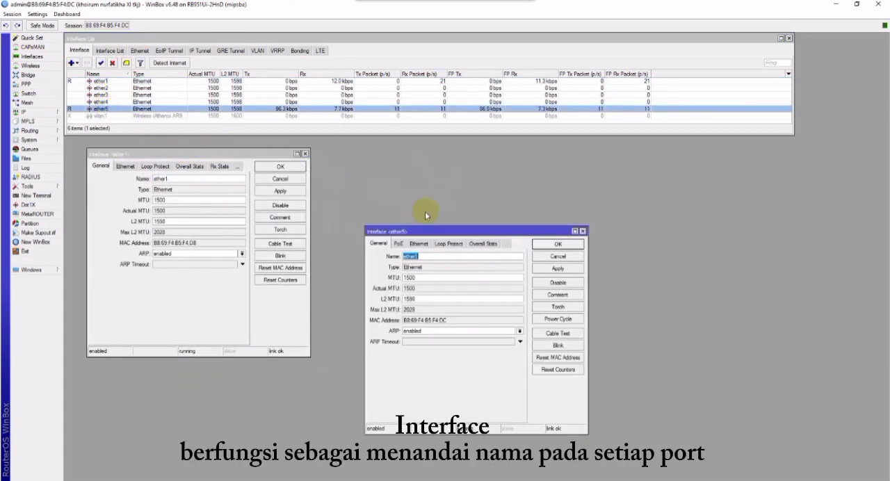
drag(466, 232, 393, 170)
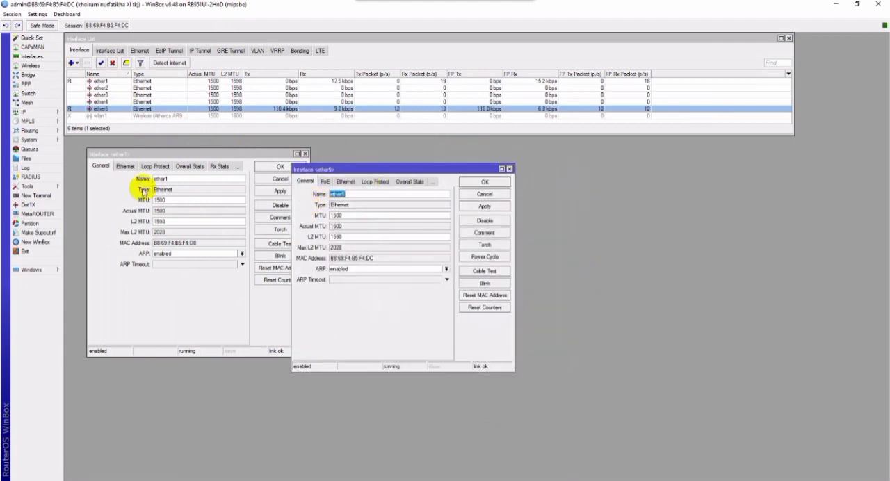
Rename the ether1 interface to ether1- public and the ether5 interface to ether5- admin.
click(189, 179)
click(191, 178)
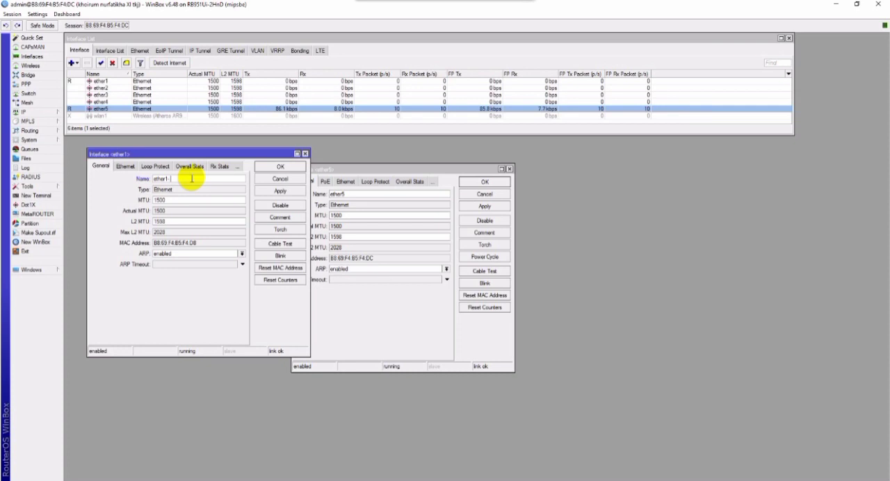
text(p)
drag(391, 170, 467, 161)
click(439, 184)
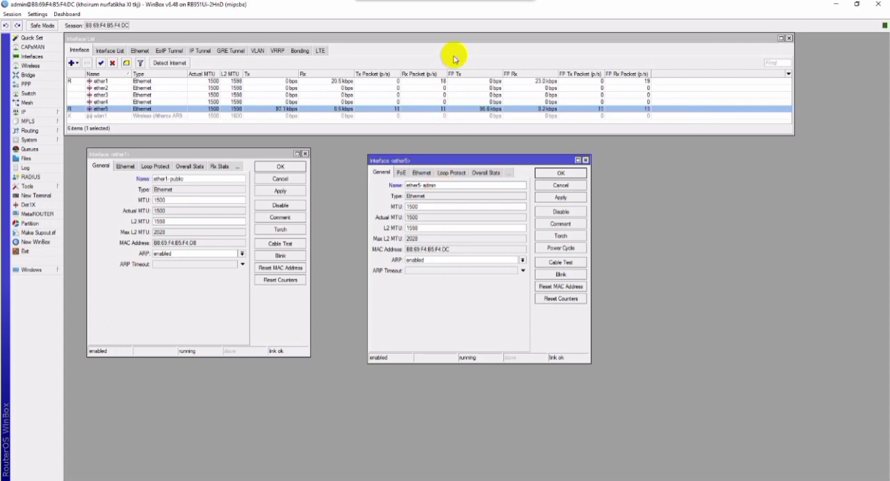
click(279, 189)
click(300, 169)
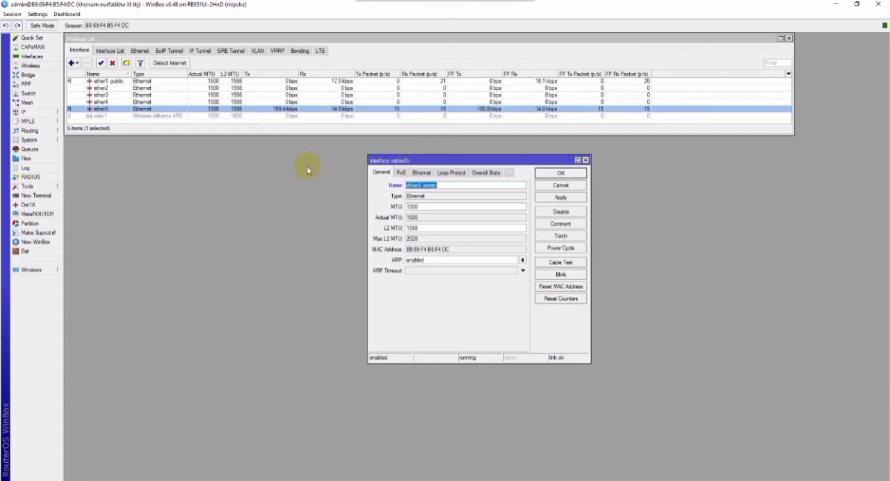
click(560, 198)
click(561, 174)
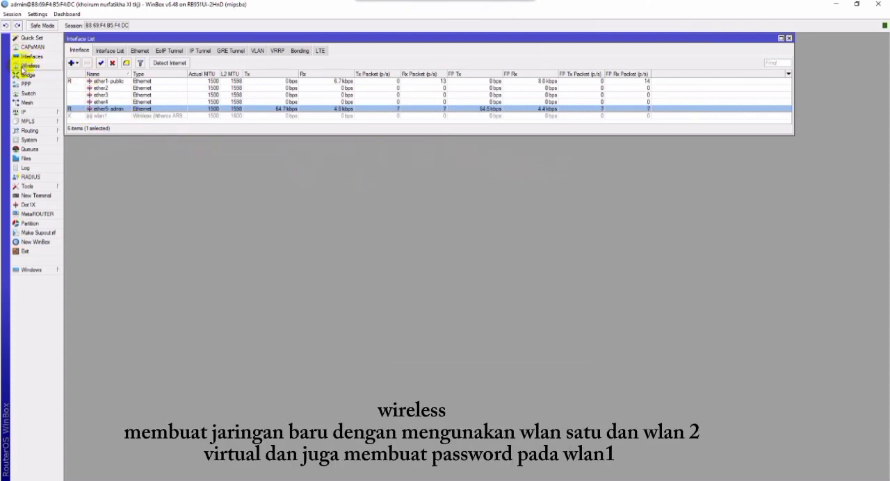
Enable the wlan1 wireless interface.
click(21, 66)
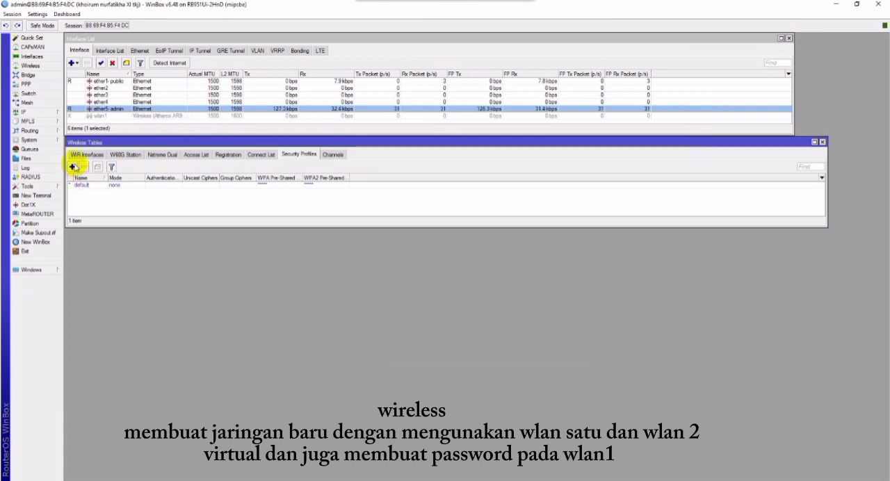
click(78, 154)
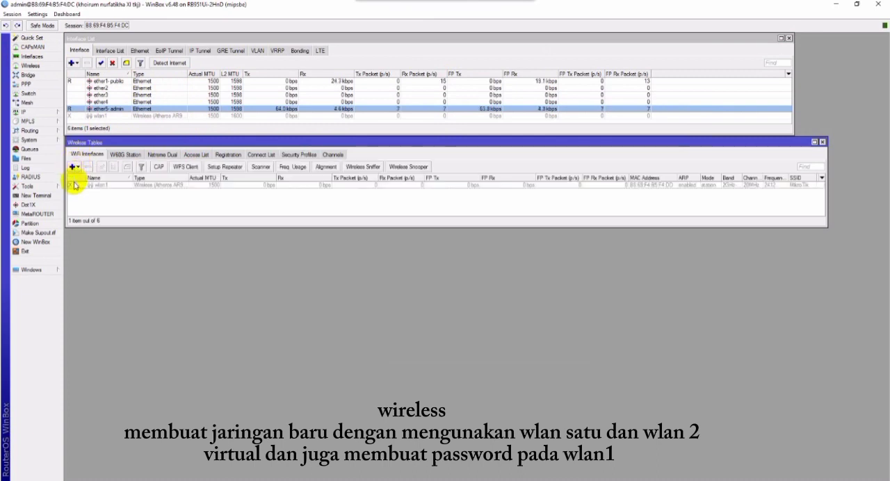
click(76, 185)
click(101, 167)
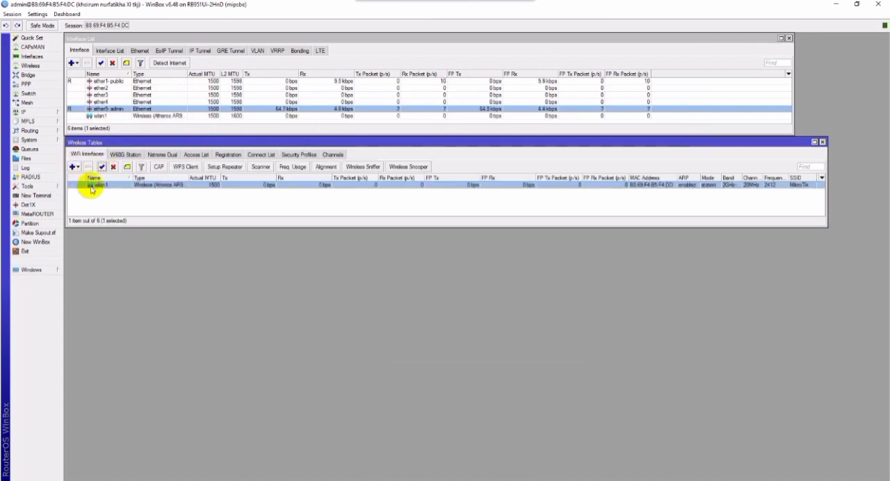
Configure wlan1 with ap bridge mode, band 2GHz-B/G/N and frequency 2437 MHz.
double_click(90, 185)
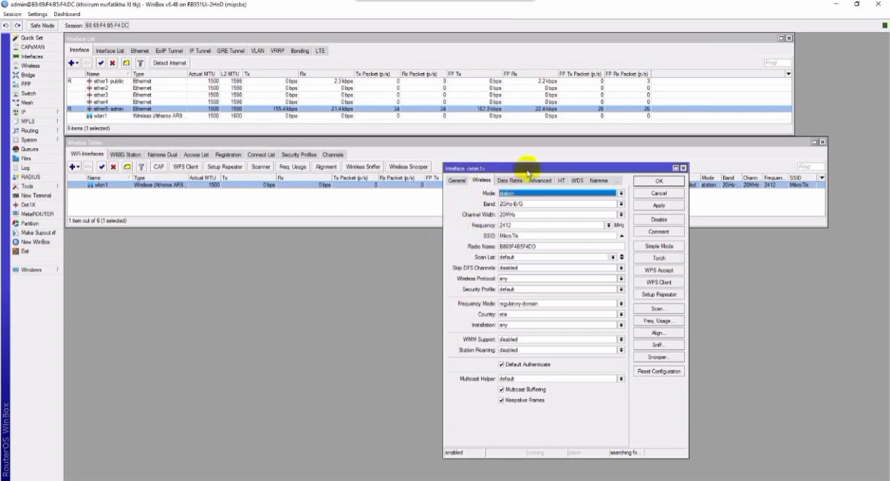
drag(531, 165, 443, 152)
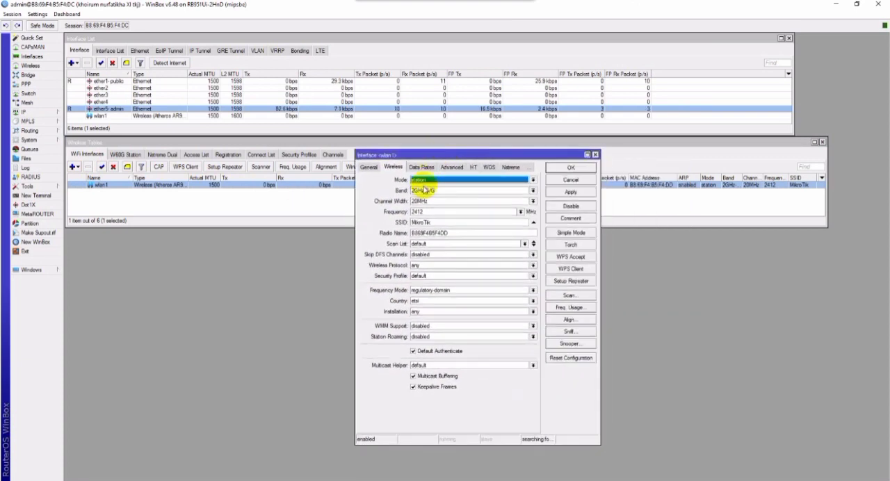
click(422, 179)
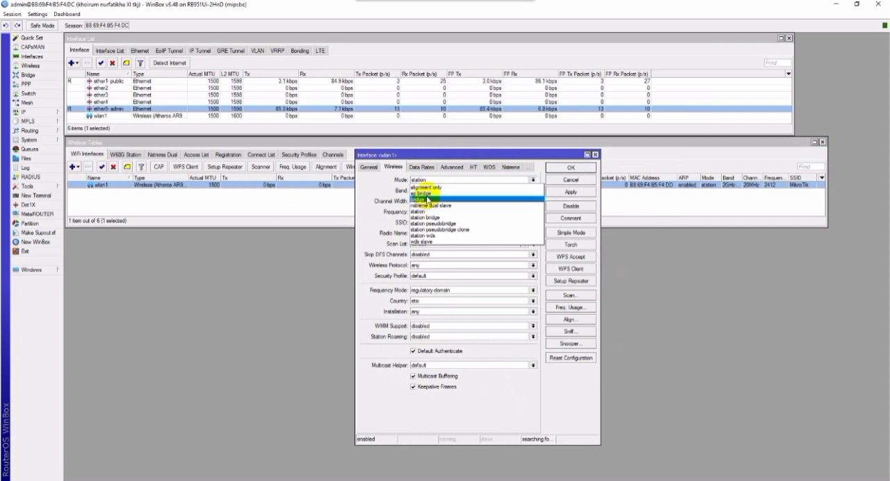
click(425, 193)
click(441, 191)
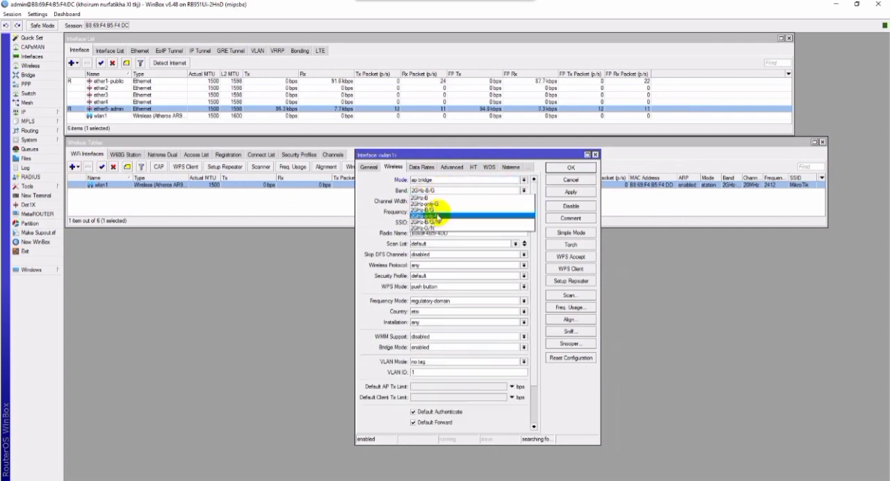
click(448, 221)
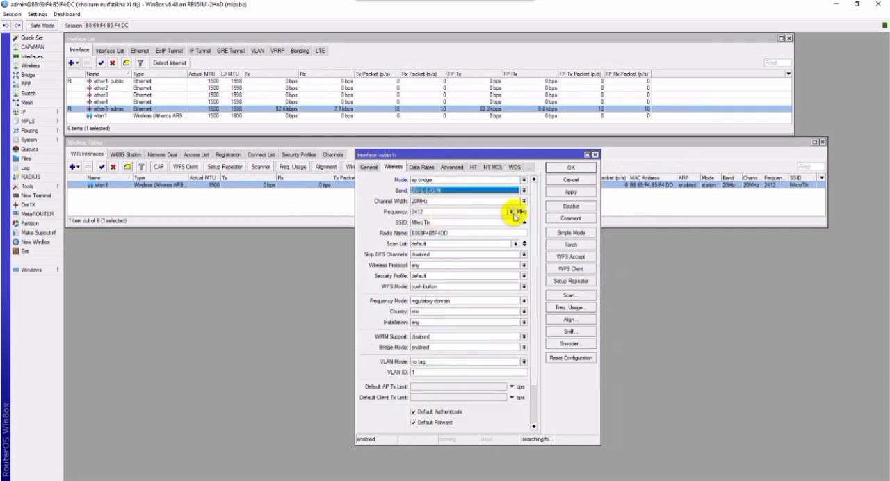
click(511, 212)
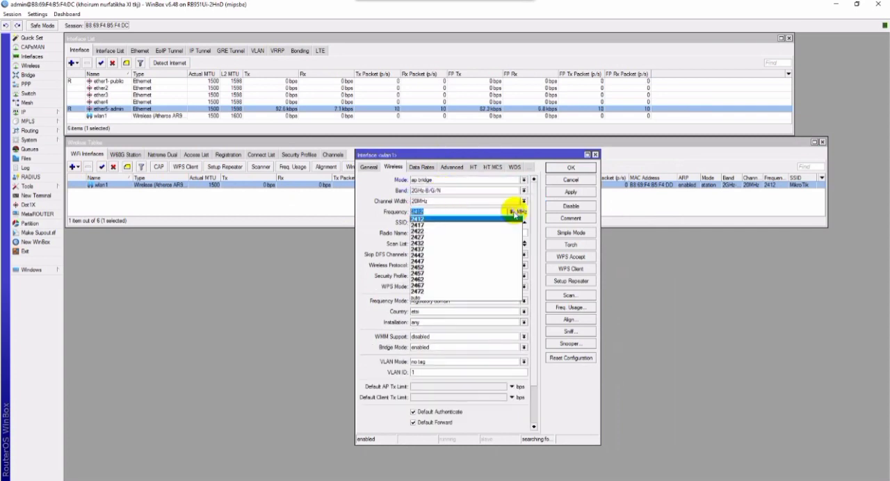
click(431, 249)
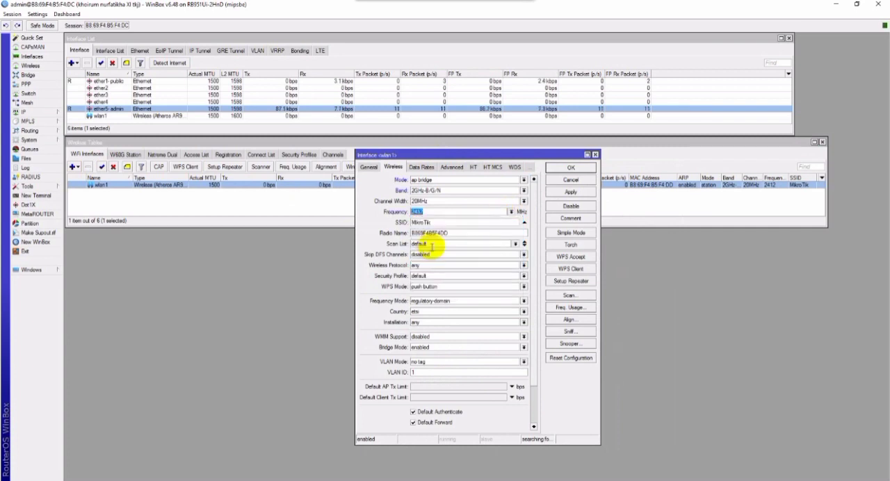
Enter the owner's first name as the wlan1 SSID and set its WPS mode to disabled.
double_click(470, 223)
key(BackSpace)
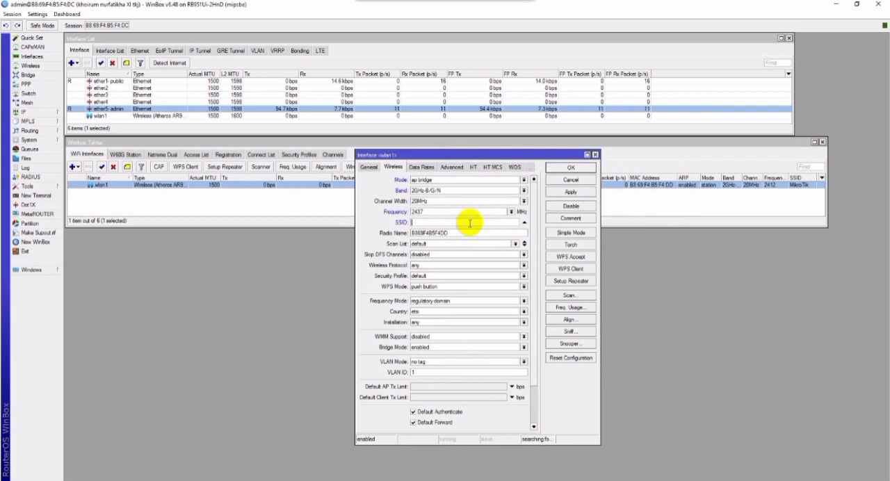
text(khoirum)
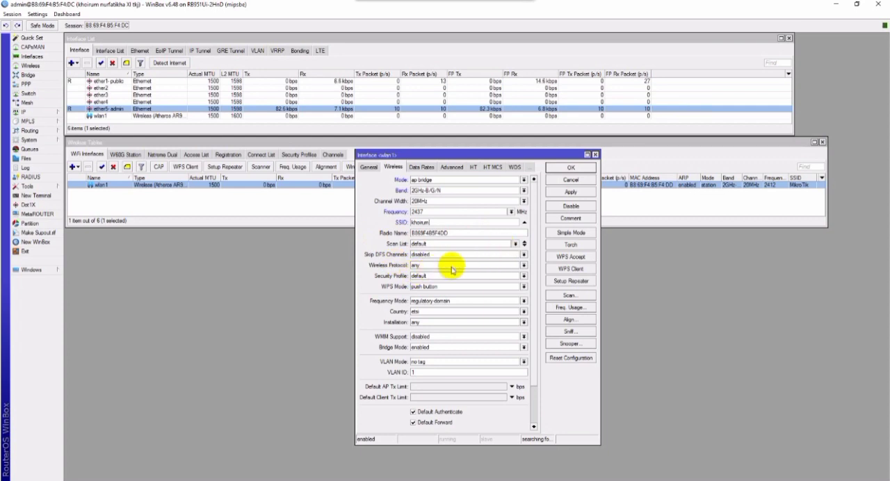
click(467, 288)
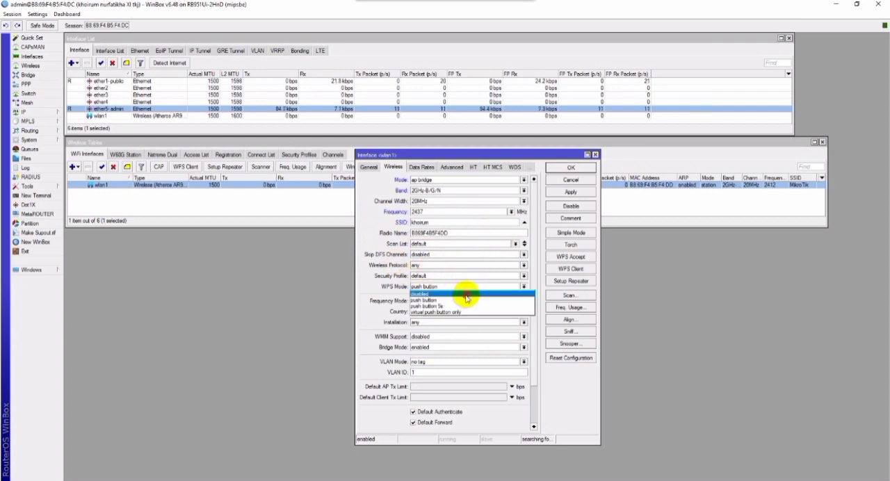
click(467, 295)
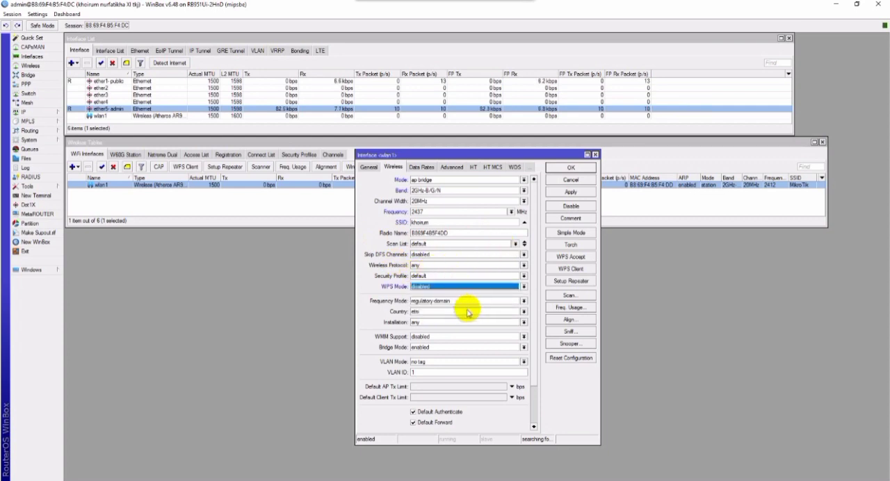
Set the wlan1 country to indonesia, installation to indoor and WMM support to enabled.
click(467, 312)
scroll(462, 337, down, 5)
scroll(463, 340, down, 8)
scroll(464, 336, down, 2)
scroll(464, 334, down, 6)
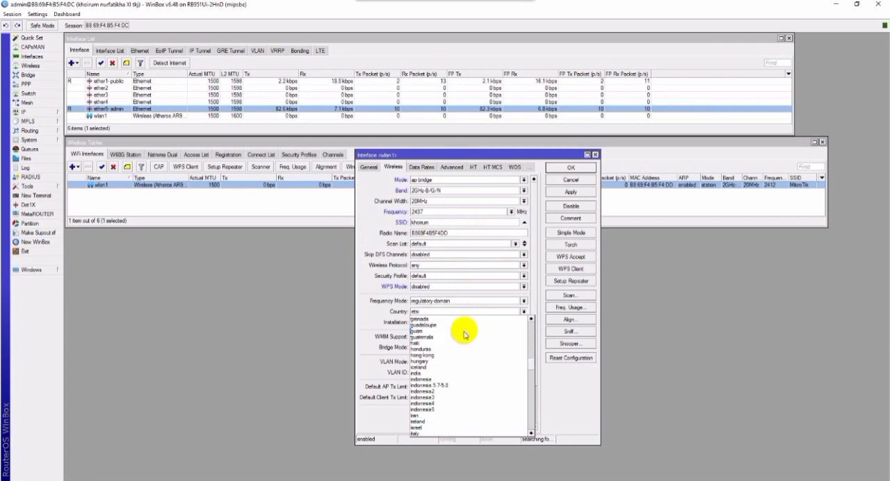
click(427, 355)
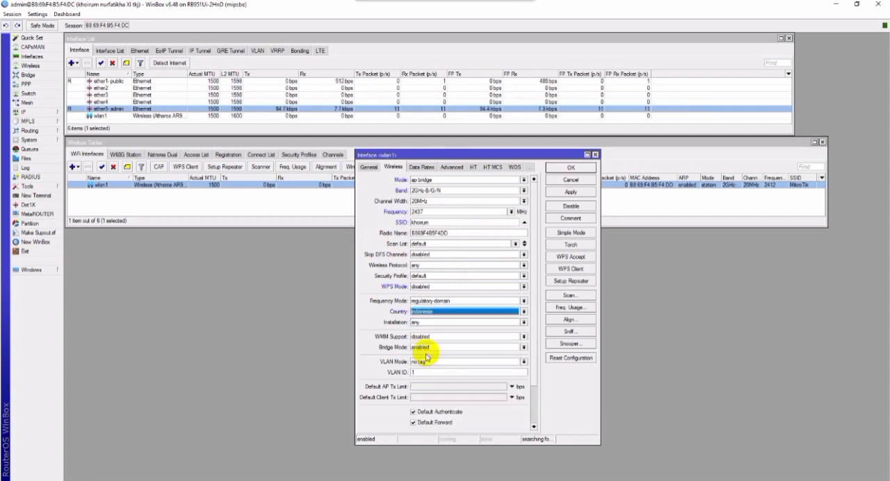
click(442, 322)
click(440, 336)
click(437, 338)
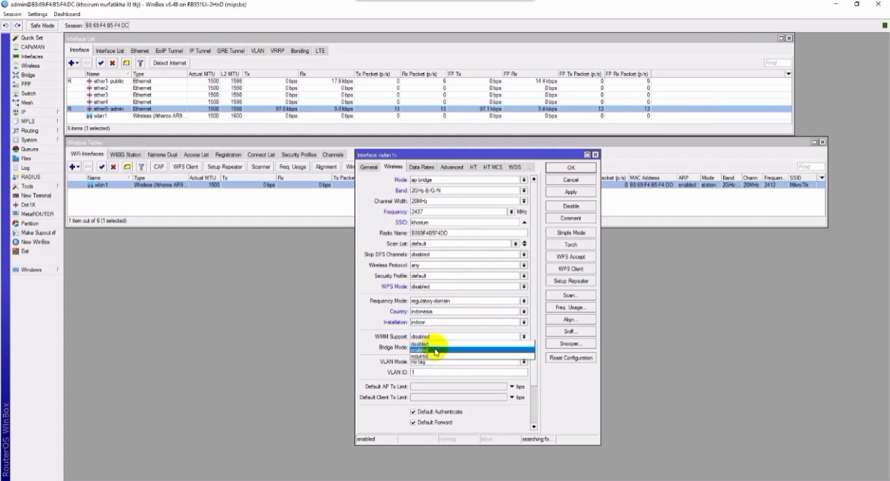
click(436, 350)
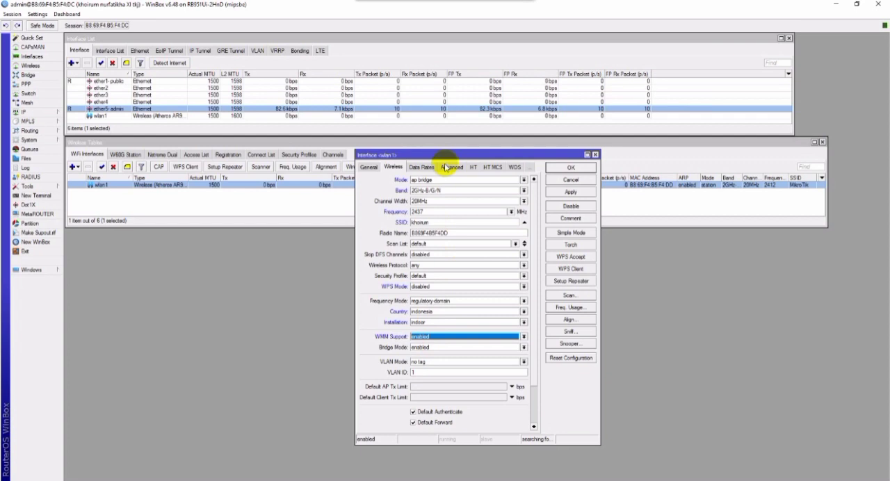
Add a virtual wireless interface on wlan1 in ap bridge mode with secondary channel 2462 and the owner's nickname as SSID.
drag(454, 156, 568, 153)
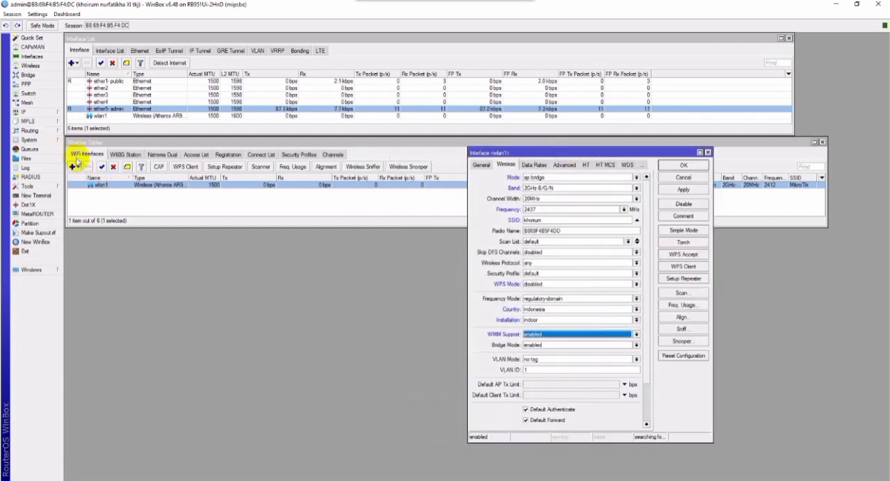
click(73, 166)
click(89, 179)
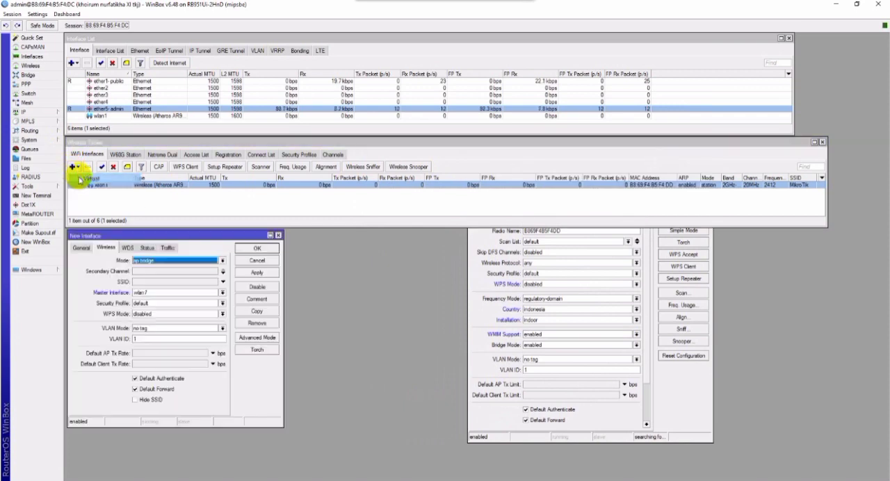
click(153, 271)
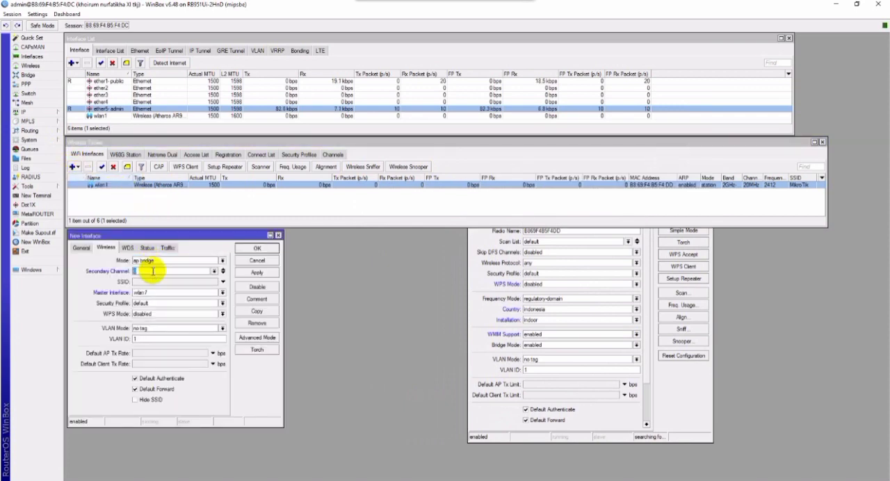
text(2462)
click(163, 282)
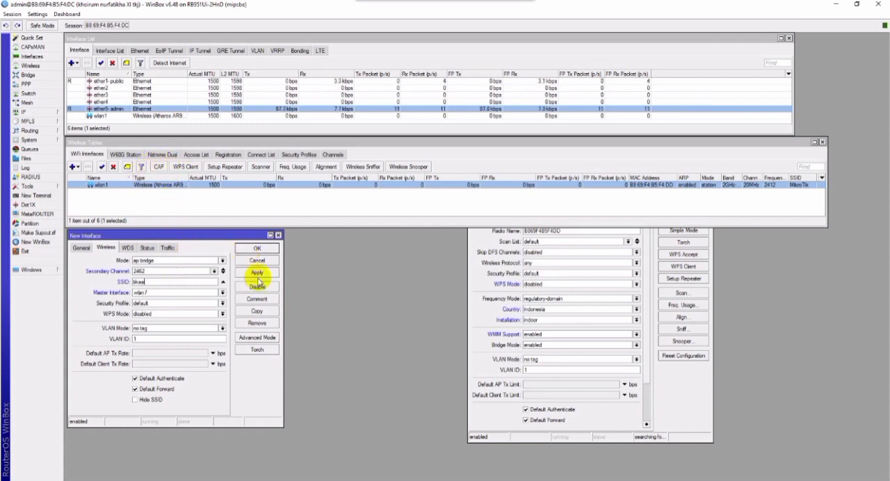
Apply the pending wireless settings of wlan1 and of the new virtual interface.
click(486, 316)
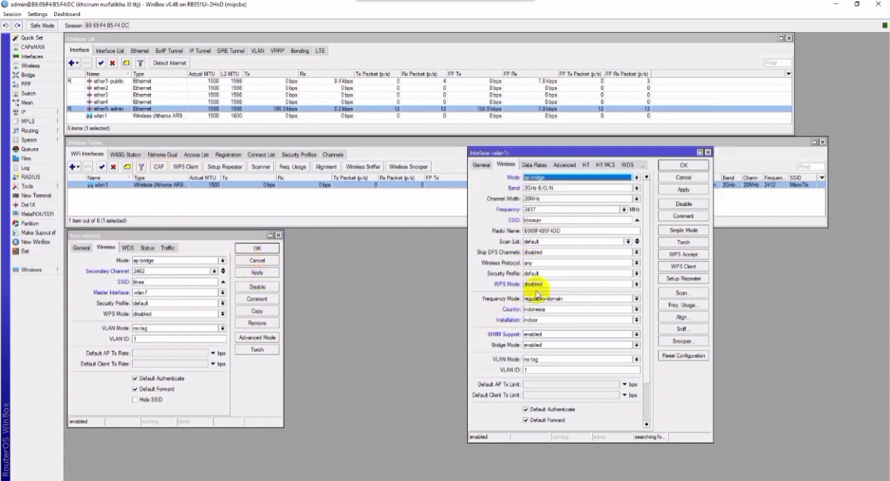
click(686, 189)
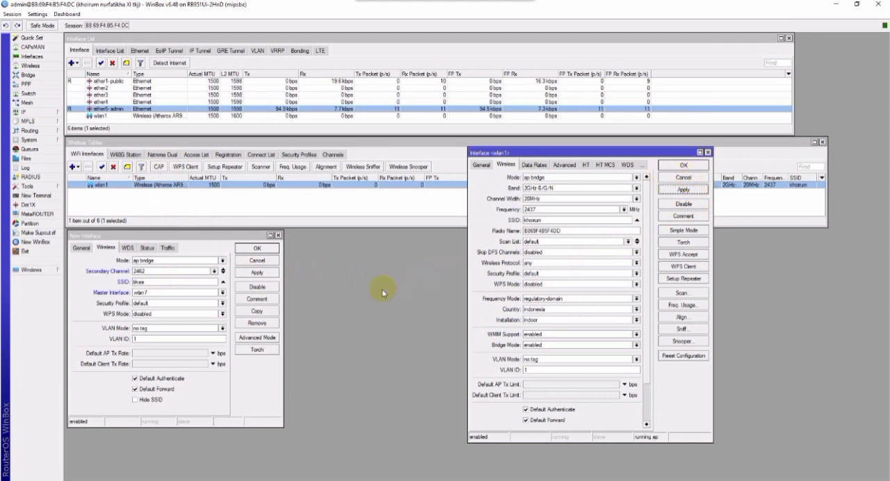
click(262, 273)
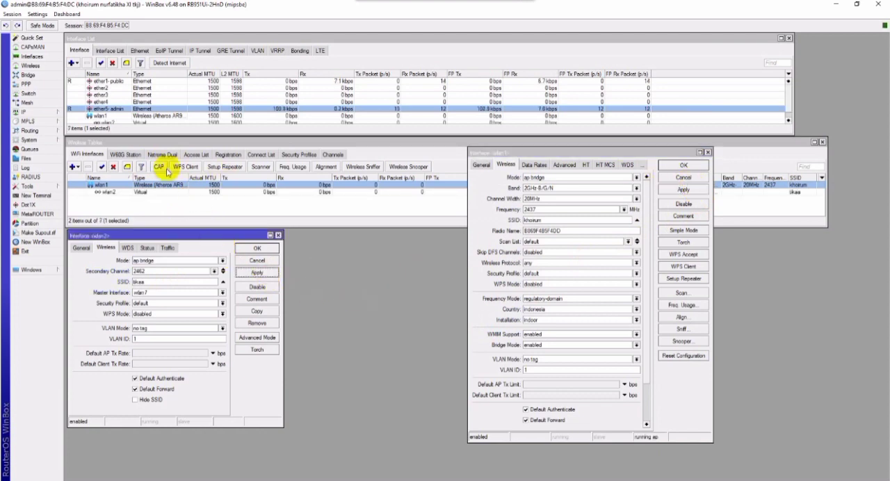
Add a security profile named profile1 with mode dynamic keys and authentication types WPA PSK and WPA2 PSK.
click(295, 155)
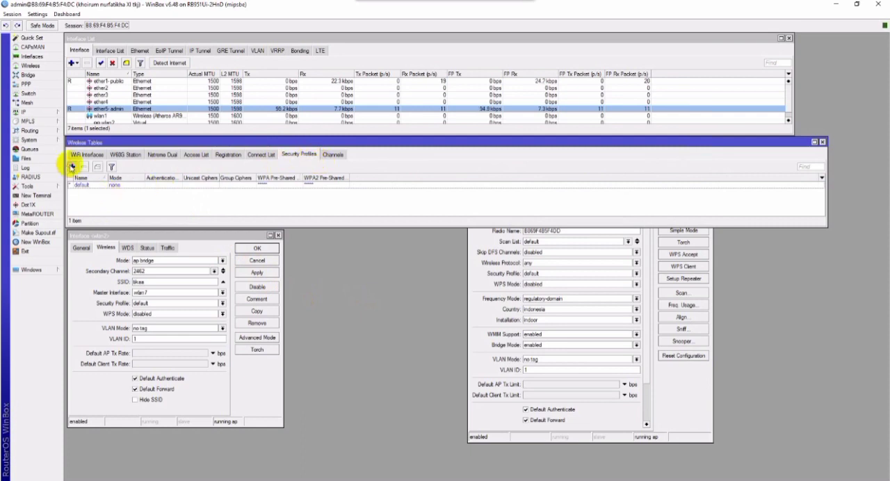
click(71, 166)
click(266, 396)
click(511, 423)
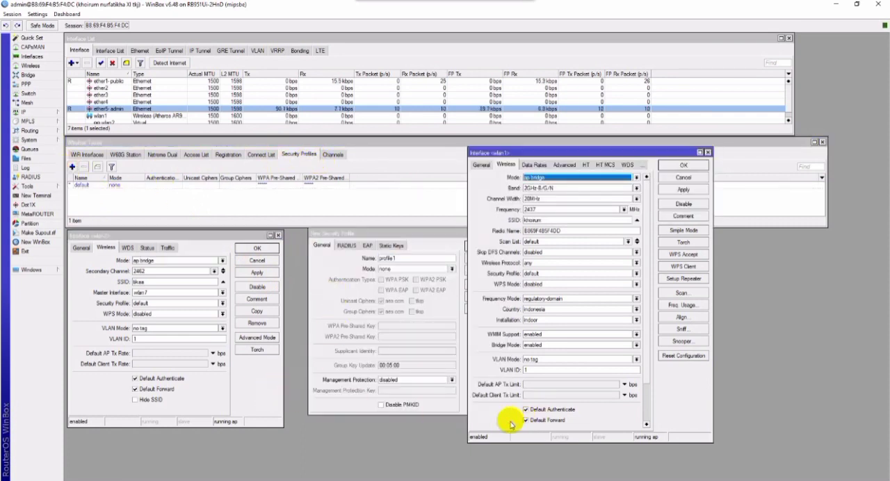
click(320, 402)
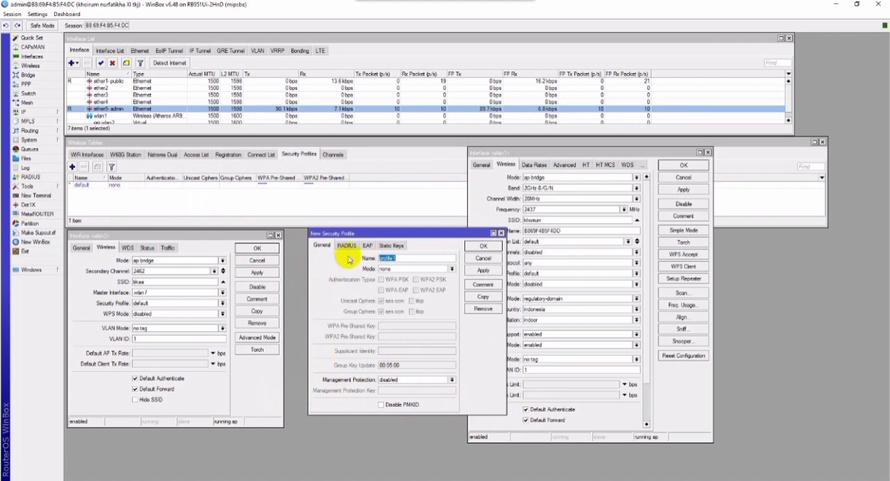
click(409, 269)
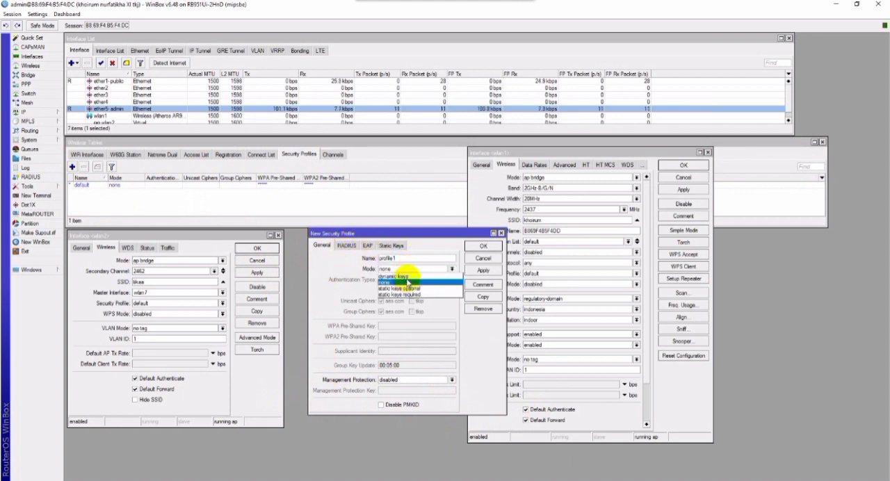
click(403, 276)
click(424, 281)
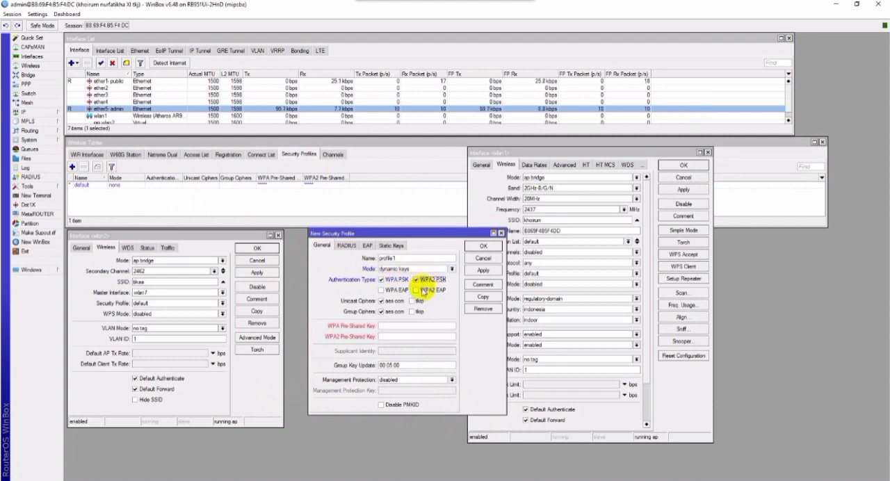
Enter the WPA and WPA2 pre-shared keys in profile1 and apply the profile.
click(402, 324)
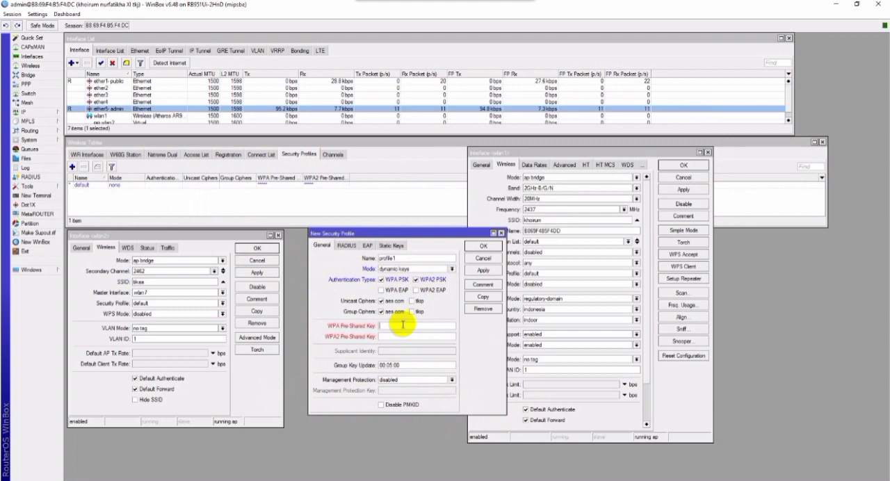
text(****)
click(400, 336)
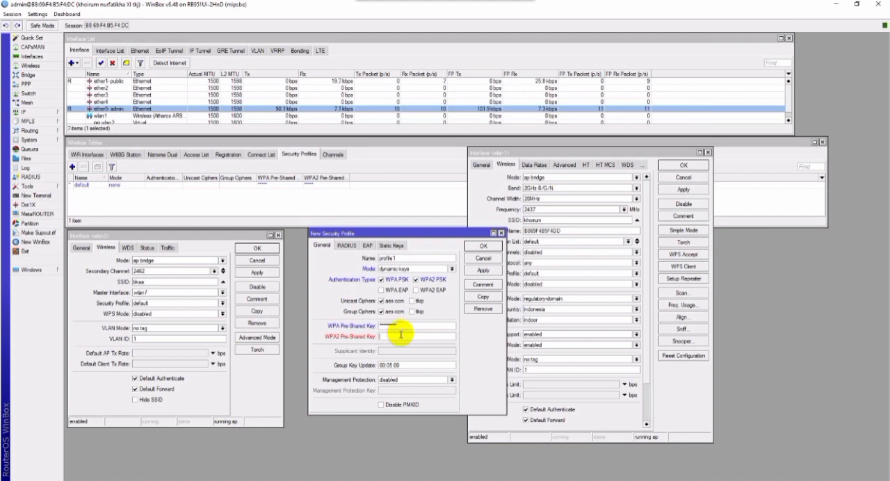
text(***)
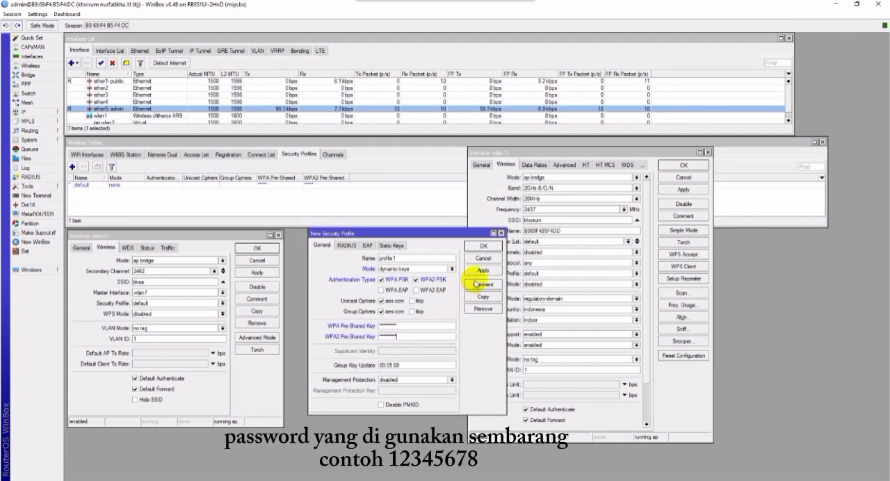
click(482, 271)
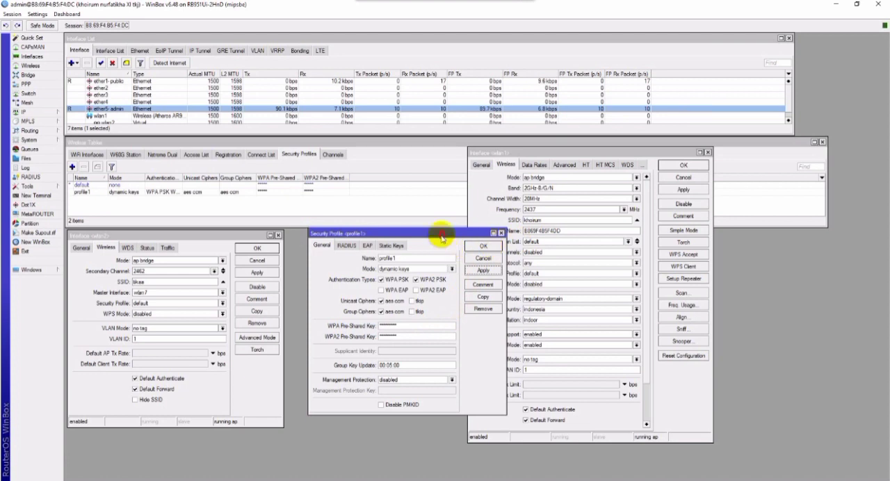
Assign the security profile profile1 to wlan1, then save and close the wlan1, profile1 and wlan2 dialogs.
drag(428, 233, 393, 244)
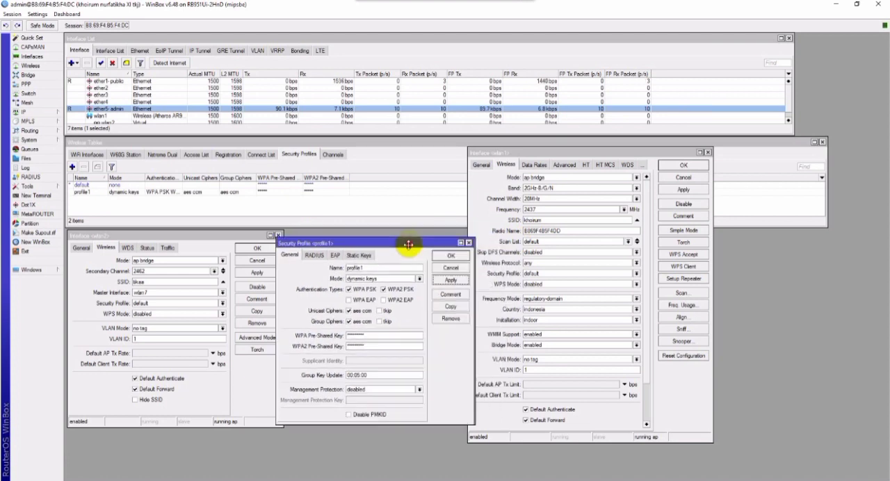
click(558, 275)
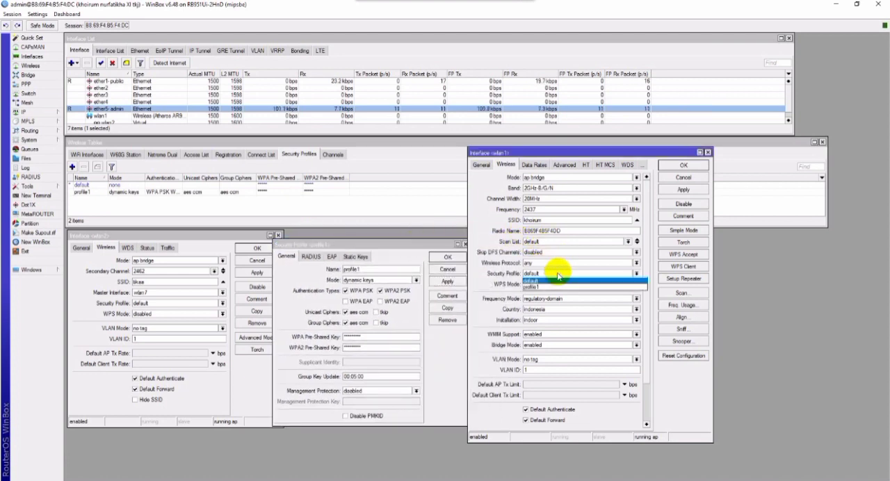
click(551, 289)
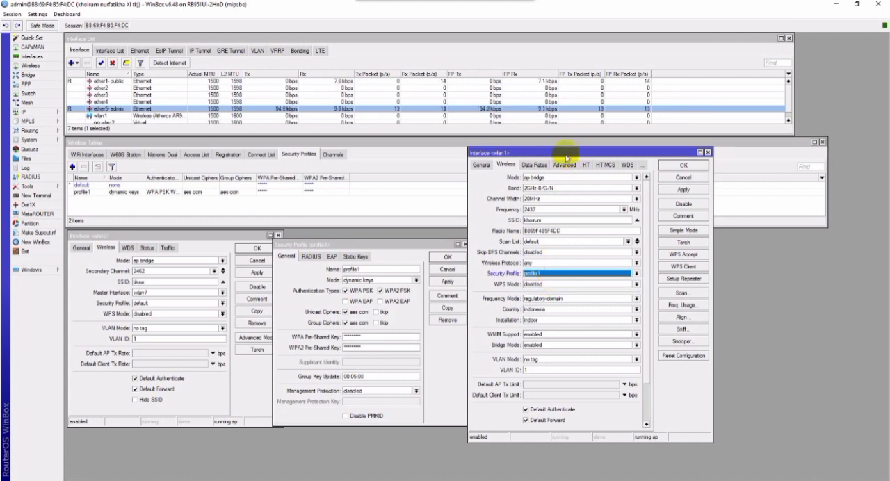
drag(566, 152, 611, 147)
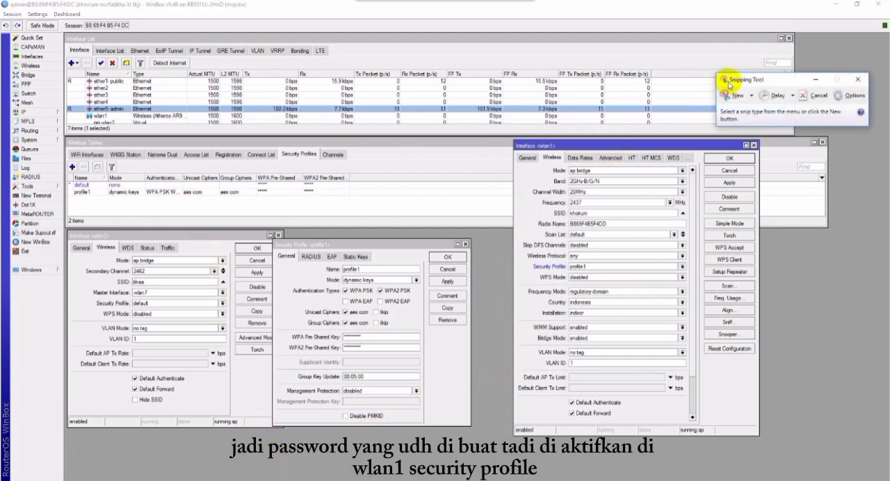
click(856, 80)
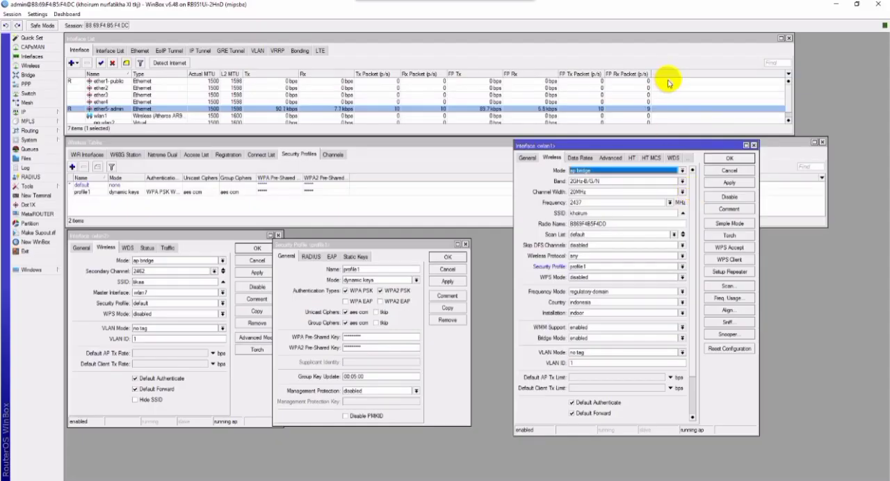
click(730, 160)
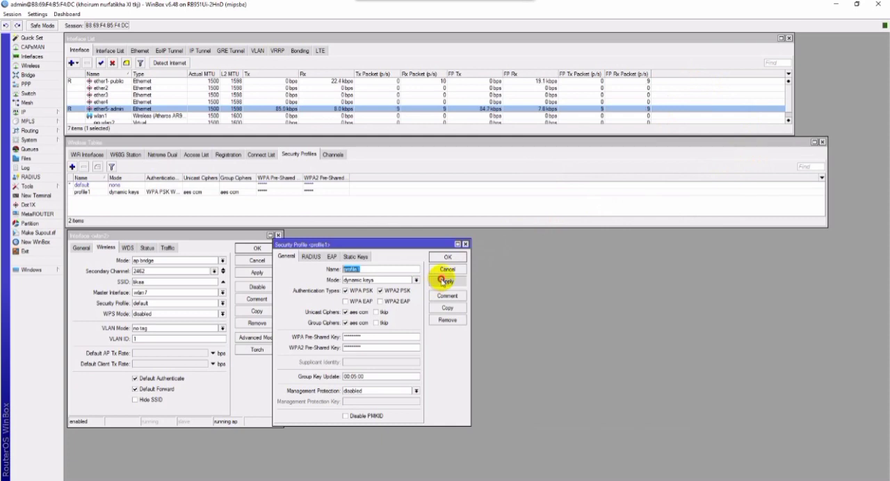
click(447, 257)
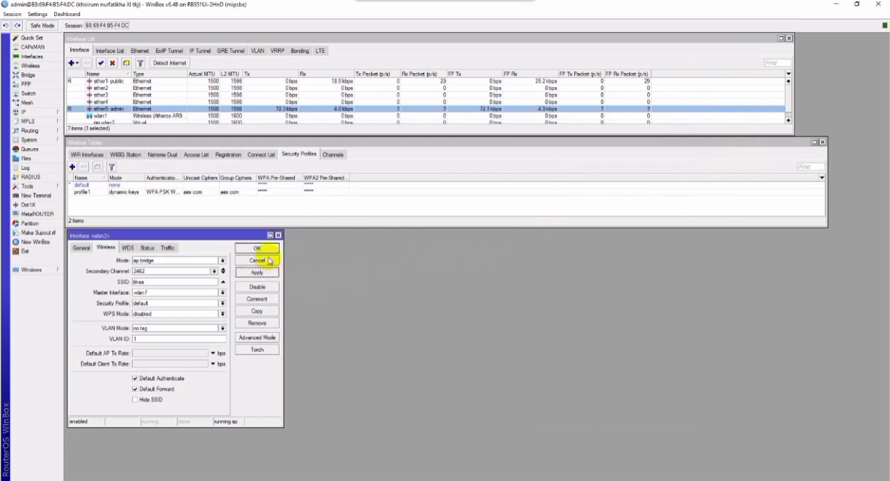
click(258, 248)
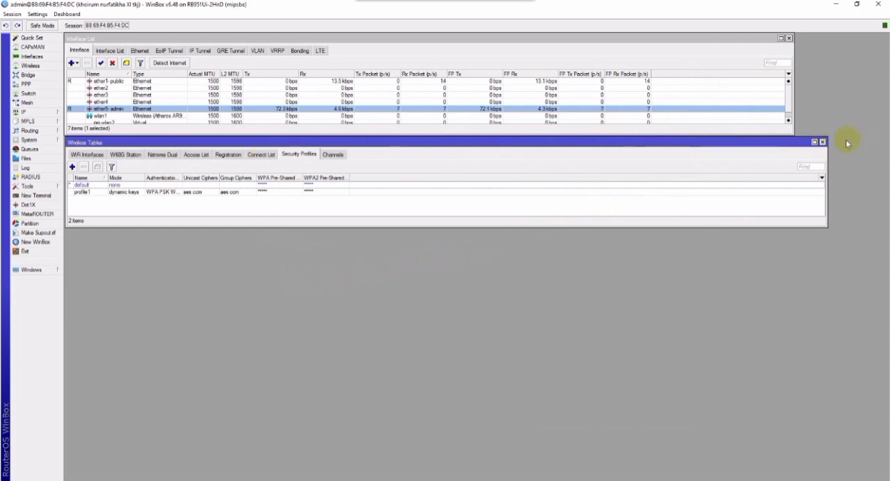
Open the IP address list and start two new address entries placed side by side.
click(41, 112)
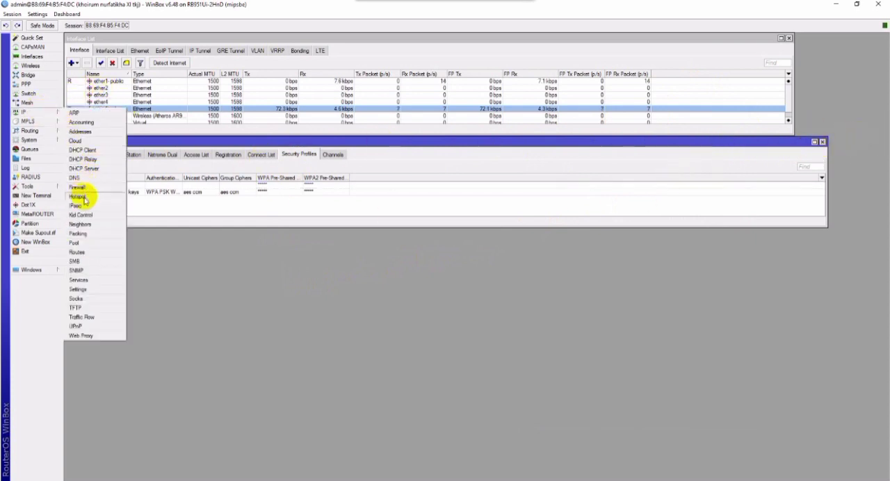
click(88, 132)
click(98, 244)
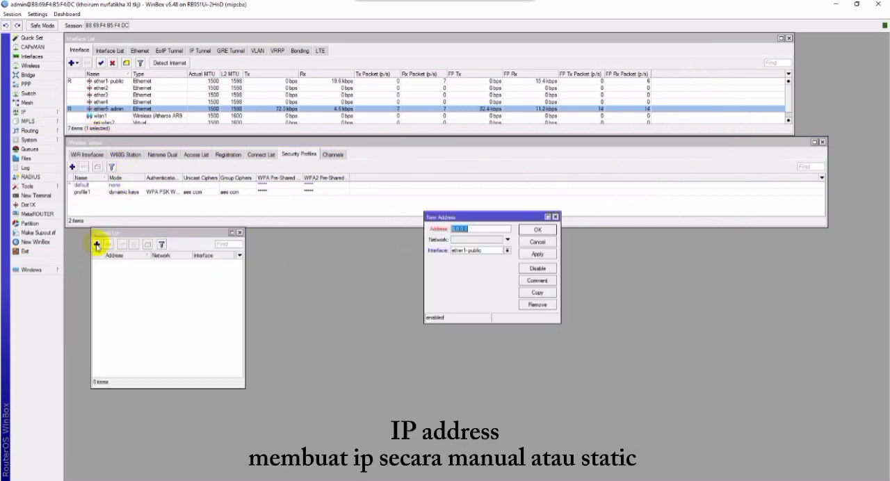
drag(510, 209, 340, 308)
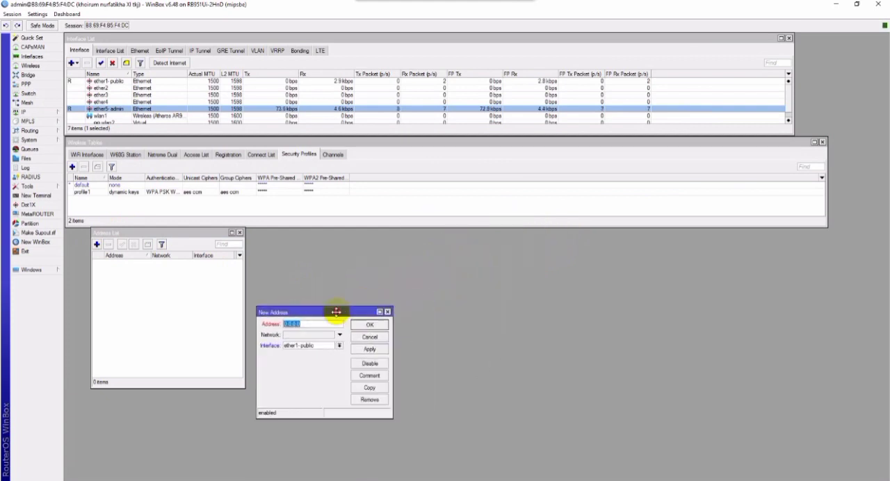
click(97, 244)
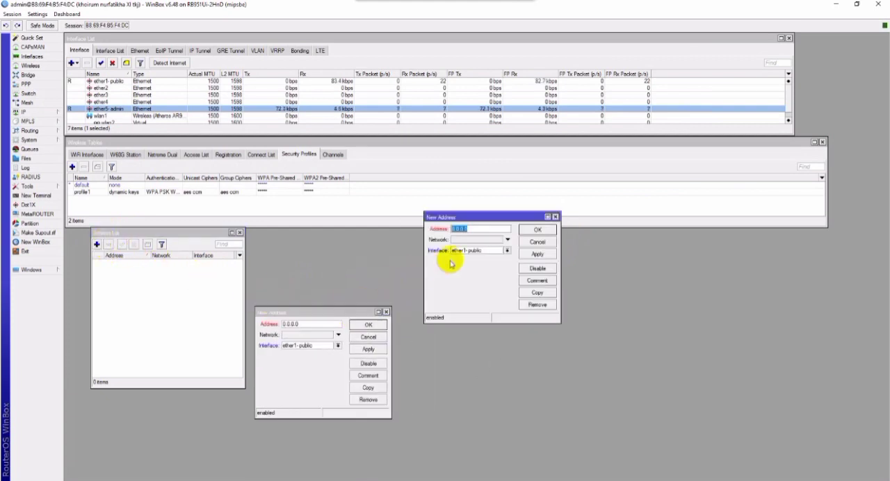
drag(486, 217, 476, 313)
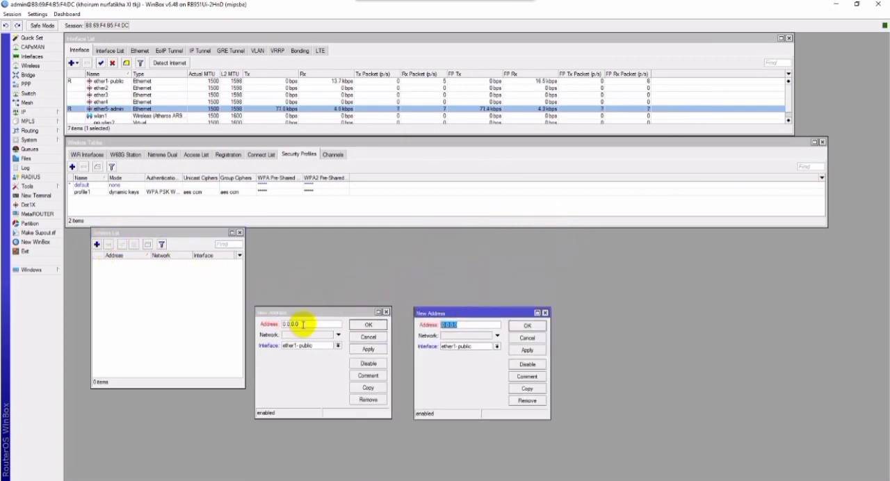
Close the Wireless Tables window and rearrange the address list and both new address dialogs in the freed space.
click(822, 143)
drag(196, 238, 187, 172)
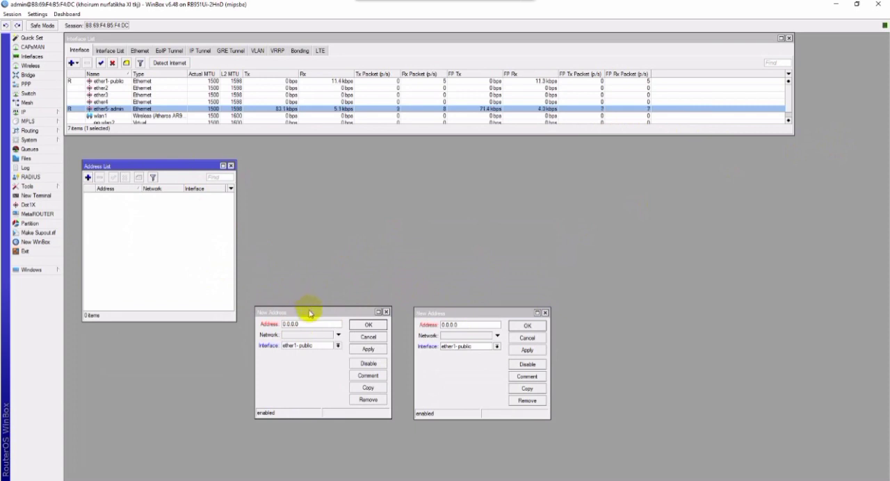
drag(309, 310, 199, 254)
drag(493, 314, 394, 260)
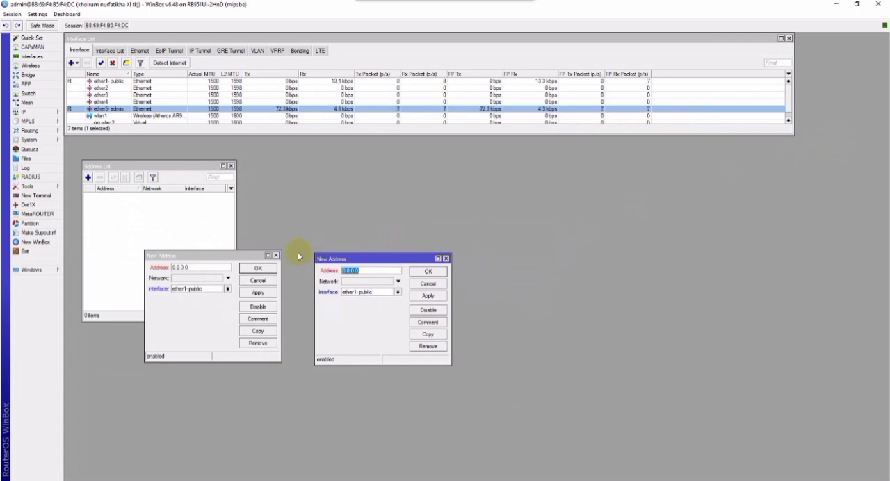
Enter 192.168.17.1/24 in the first new address entry and start a third one beside the others.
click(196, 266)
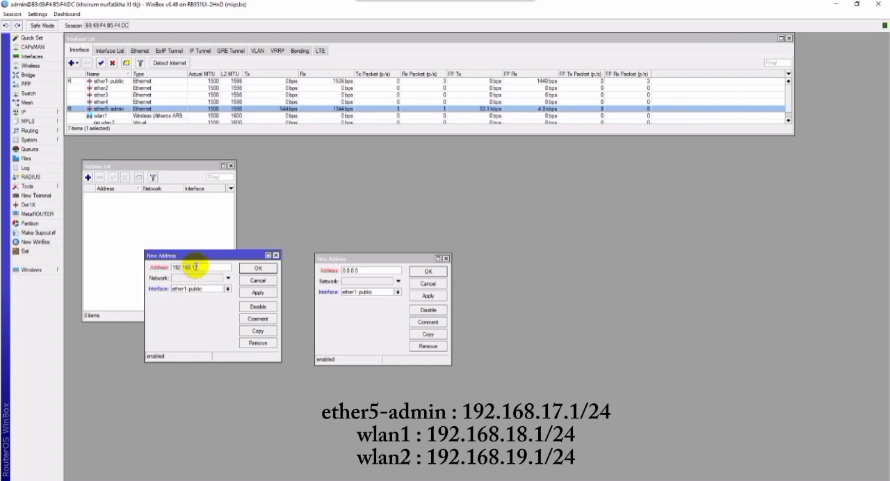
text(.1/24)
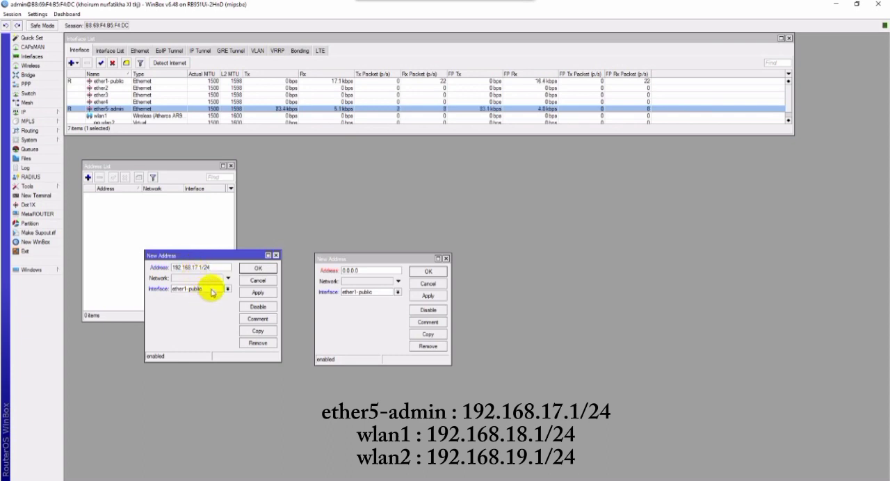
click(88, 177)
drag(487, 216, 522, 251)
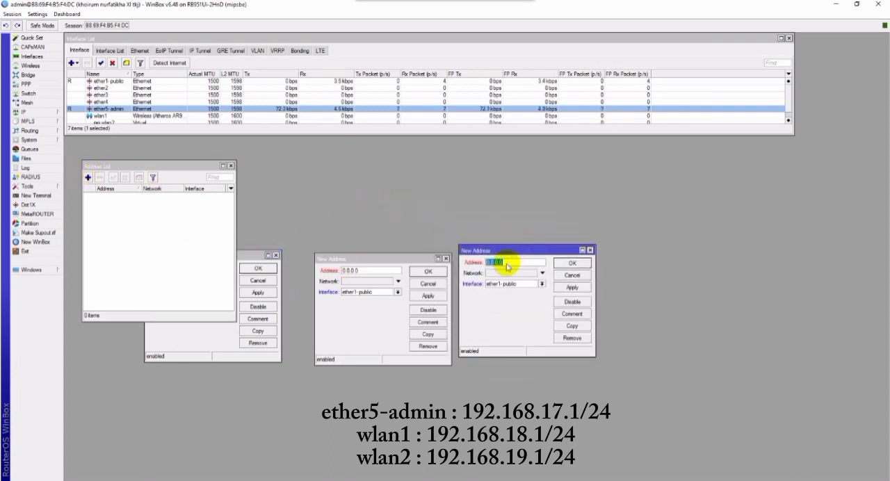
Assign the 192.168.17.1/24 entry to ether5-admin and fill the second new address entry with 192.168.18.1/24 on wlan1.
click(180, 346)
click(198, 288)
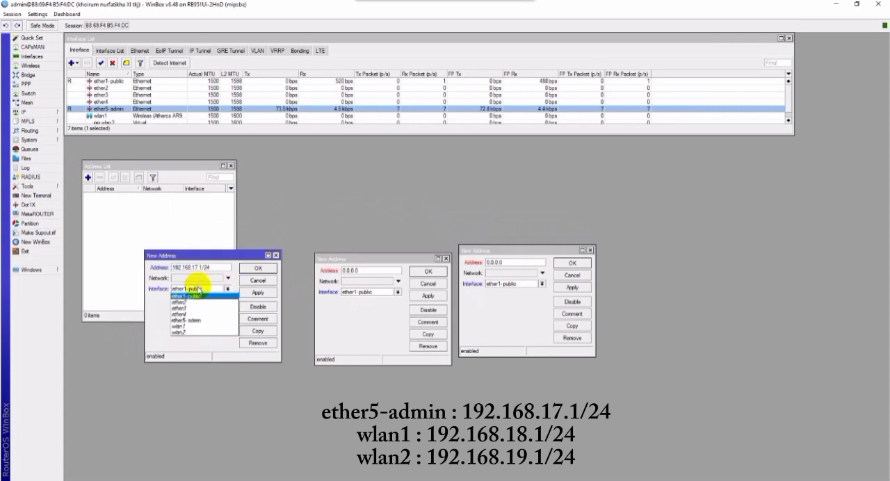
click(192, 322)
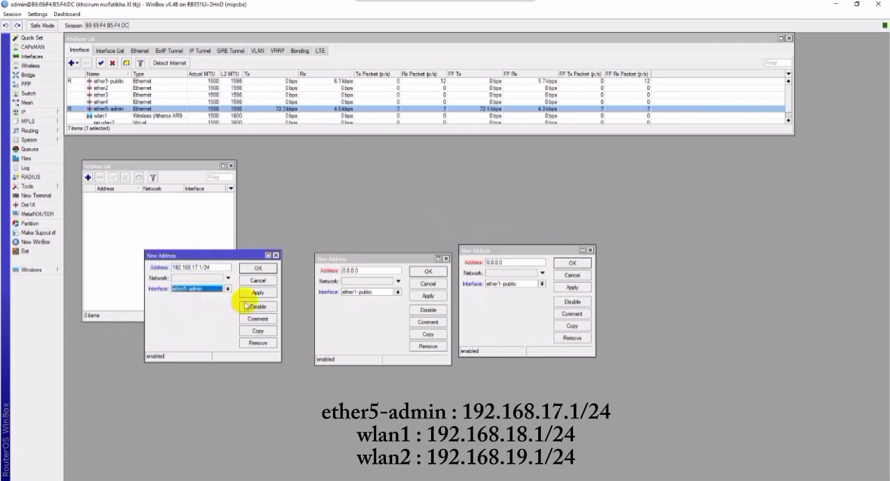
click(371, 270)
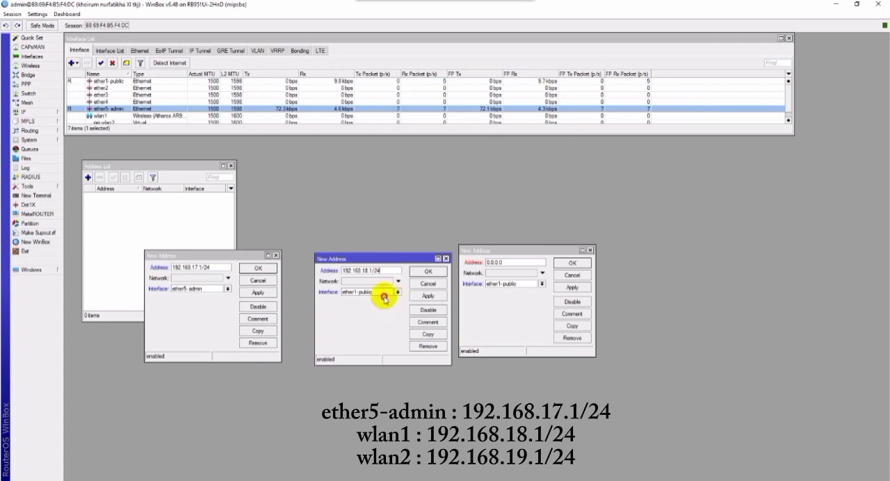
click(381, 292)
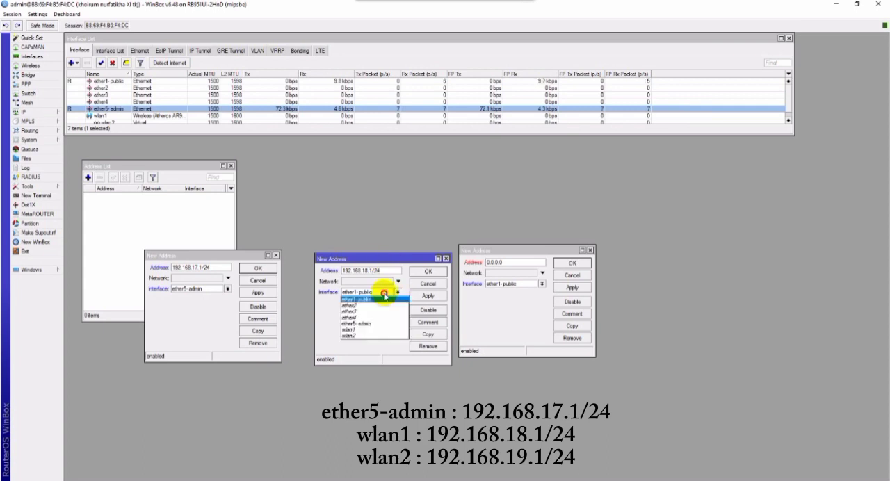
click(365, 329)
Set the third new address entry to interface wlan2 with address 192.168.19.1/24.
click(506, 283)
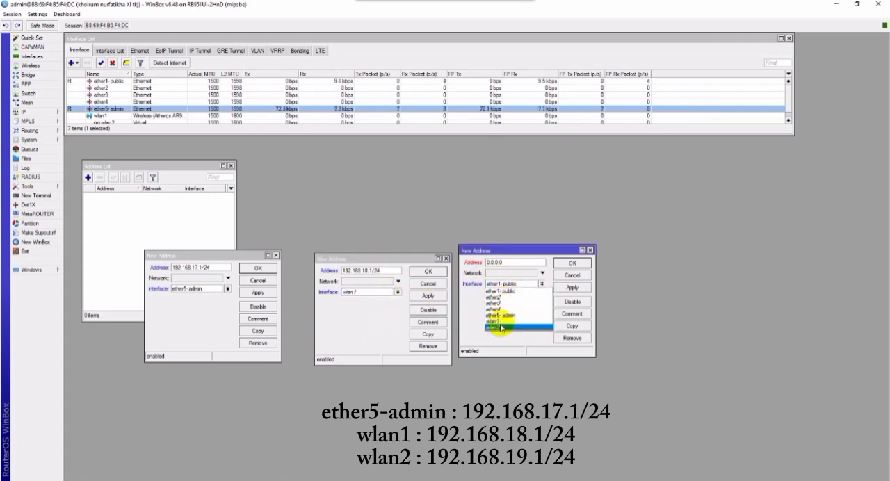
click(502, 326)
double_click(511, 262)
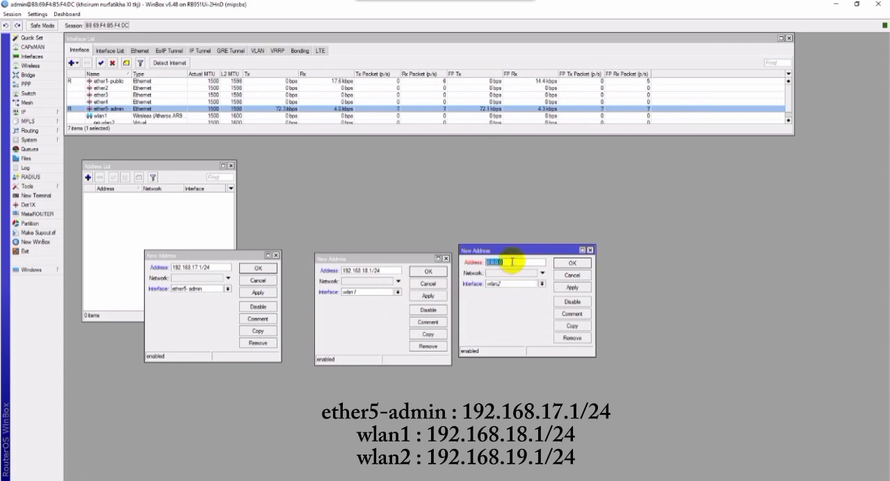
key(BackSpace)
text(192.168.19.1/24)
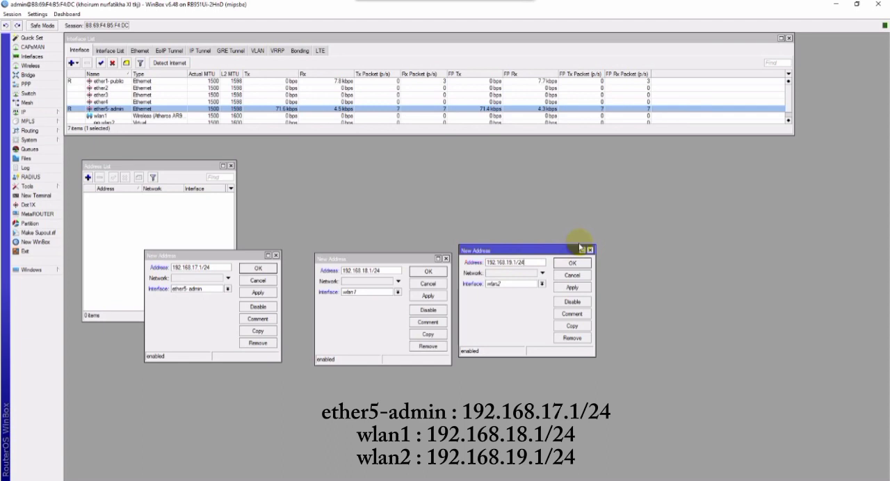
Apply and close all three address entries, then move the address list up beneath the interface list.
click(259, 293)
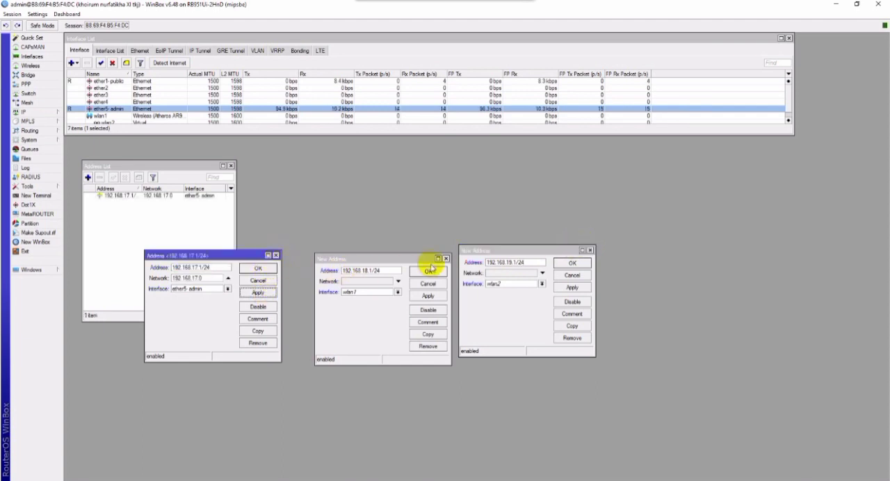
click(267, 269)
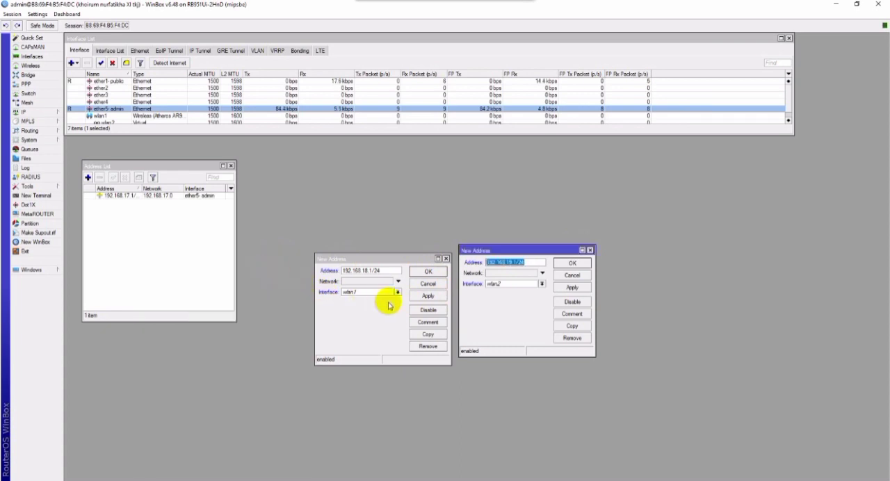
click(429, 297)
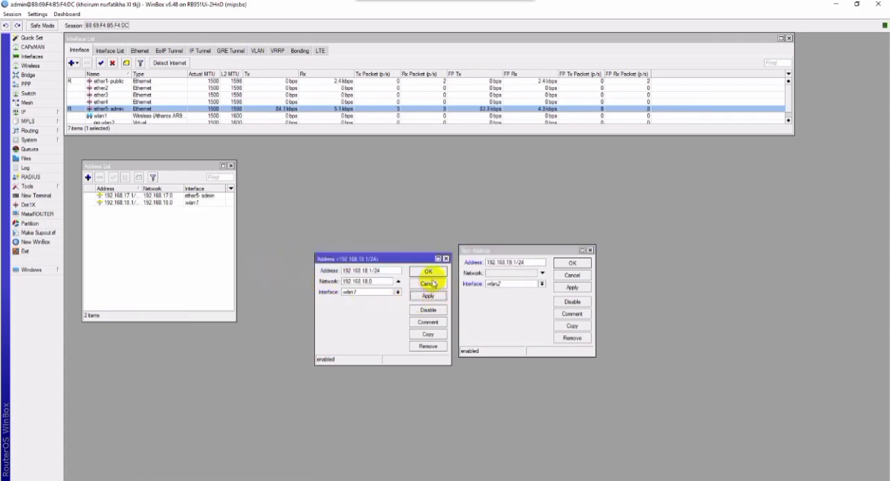
click(428, 271)
click(568, 286)
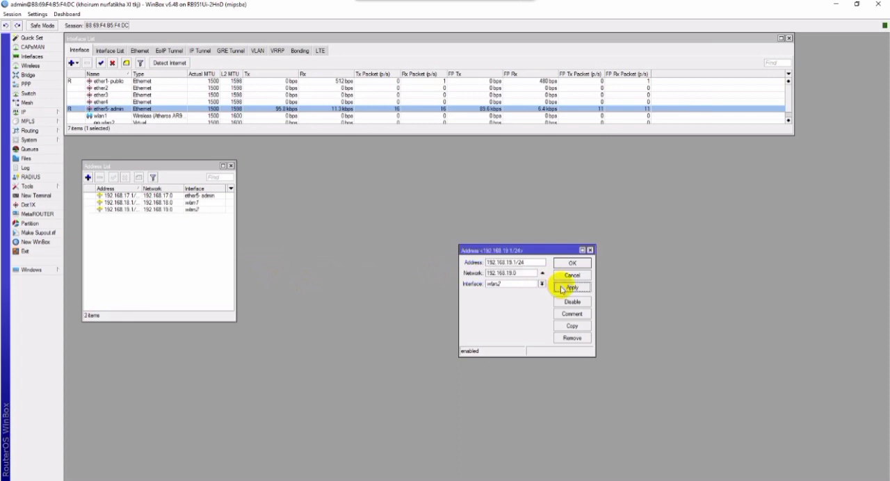
click(571, 264)
drag(179, 167, 166, 141)
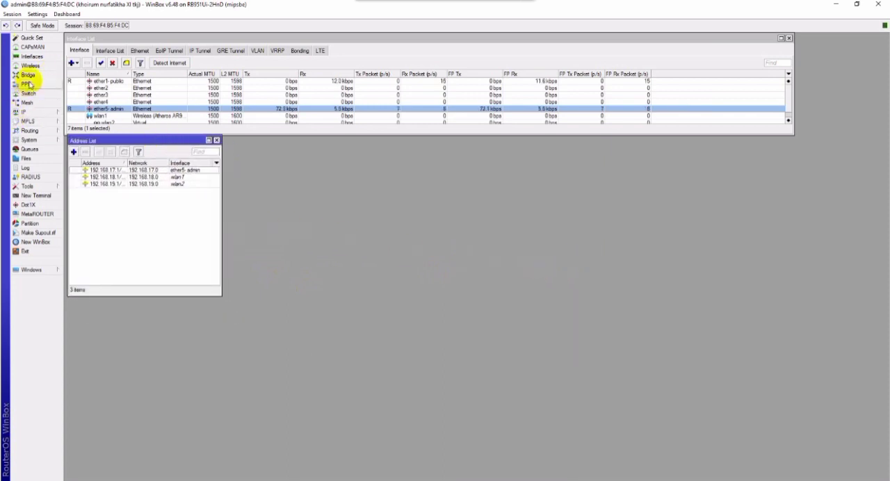
Add a DHCP client on ether1-public with the default options, then close the DHCP client and address list windows.
click(24, 112)
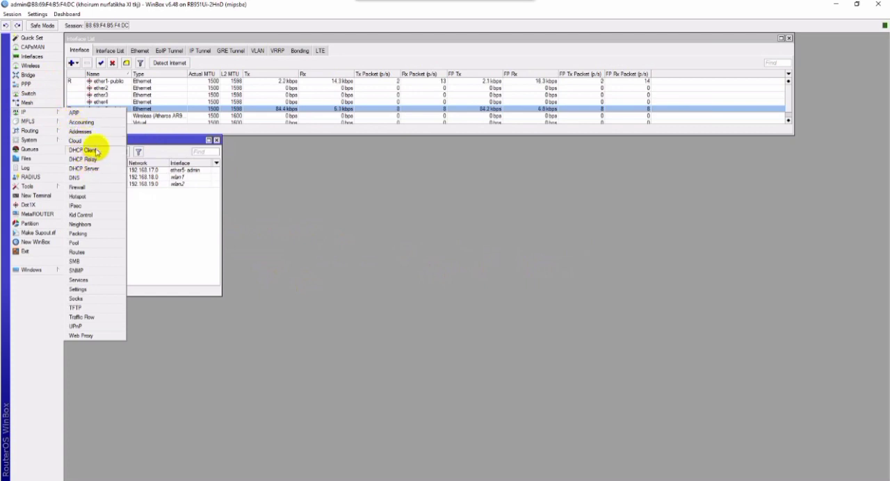
click(97, 149)
drag(721, 142, 372, 143)
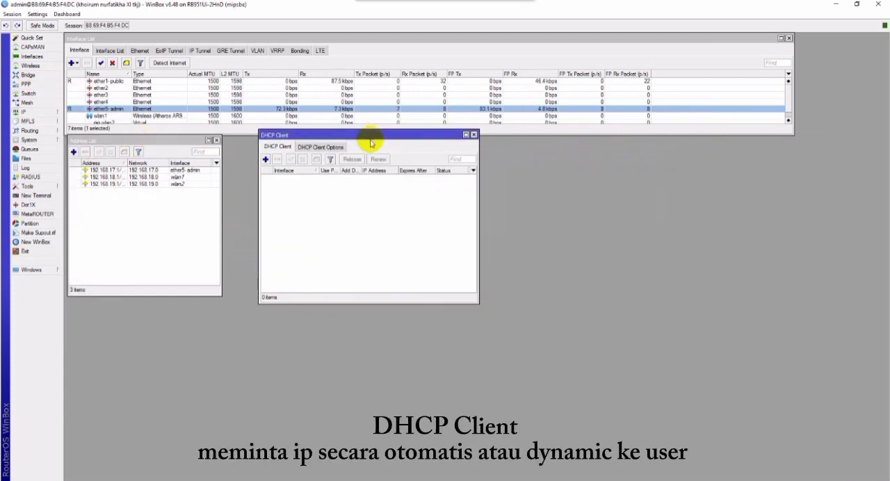
click(265, 159)
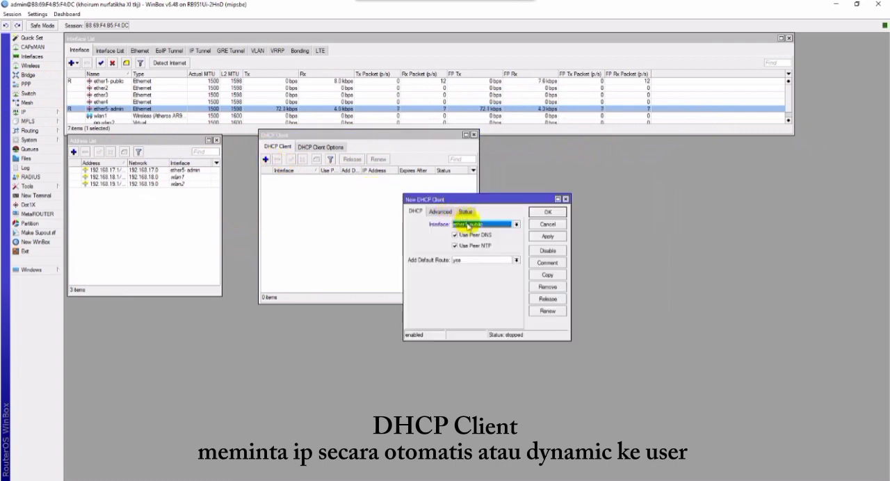
click(547, 236)
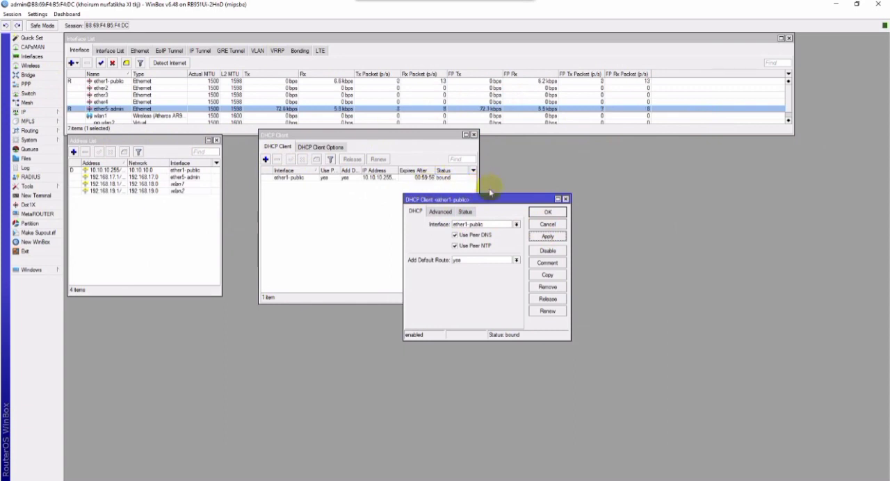
click(547, 212)
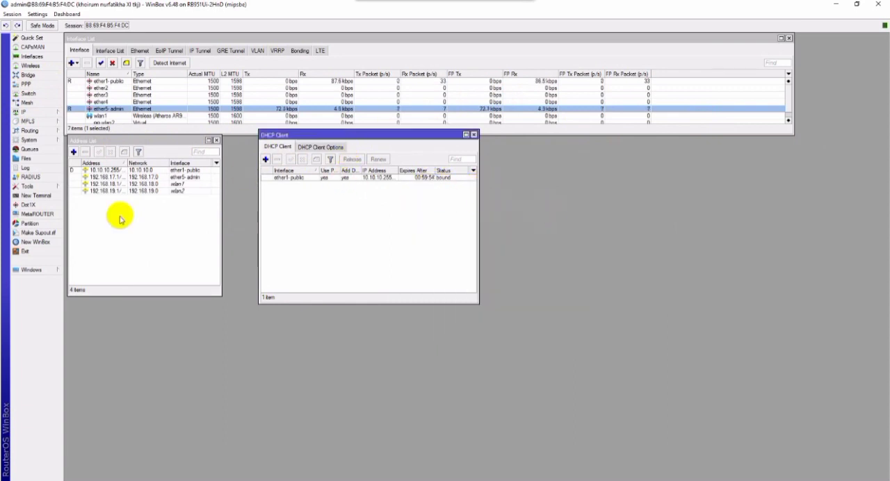
click(473, 134)
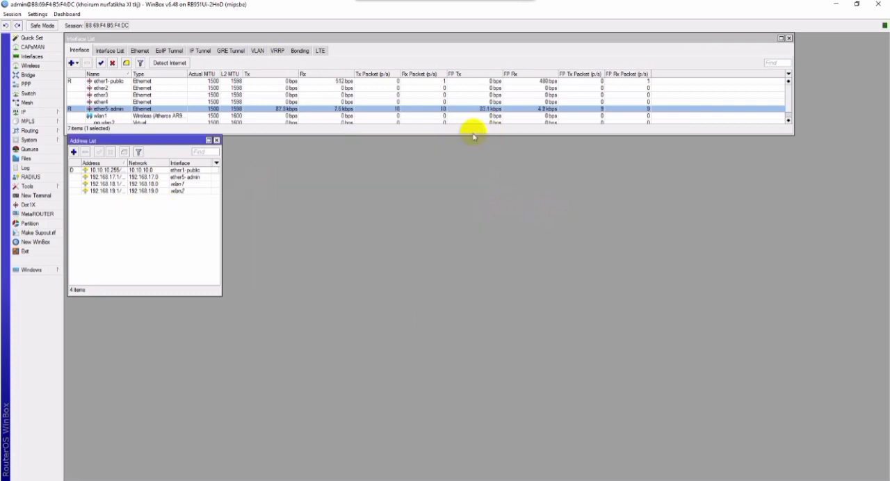
click(217, 141)
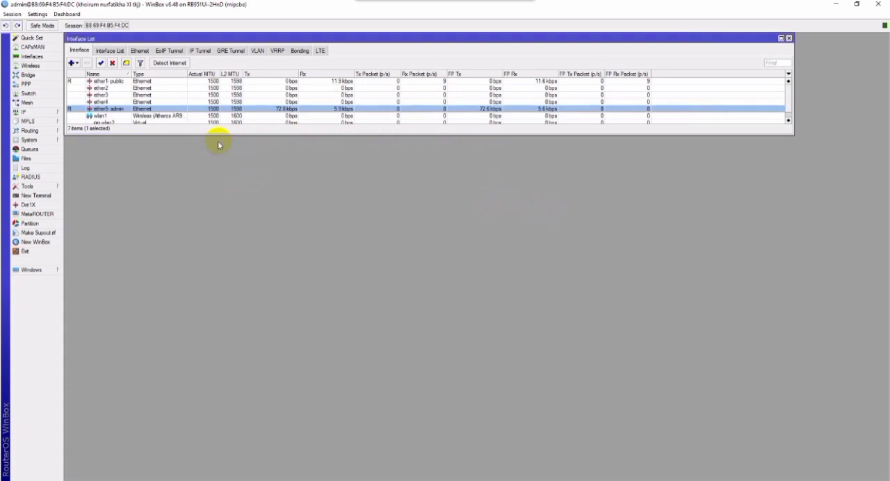
Open the DNS settings, reposition the dialog below the interface list and enlarge that list to show all its rows.
click(48, 111)
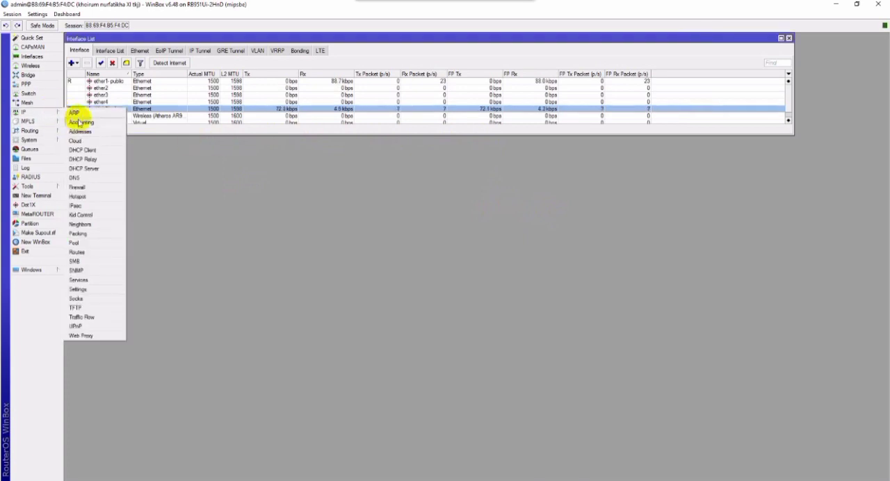
click(75, 177)
drag(489, 179, 197, 163)
drag(217, 134, 219, 144)
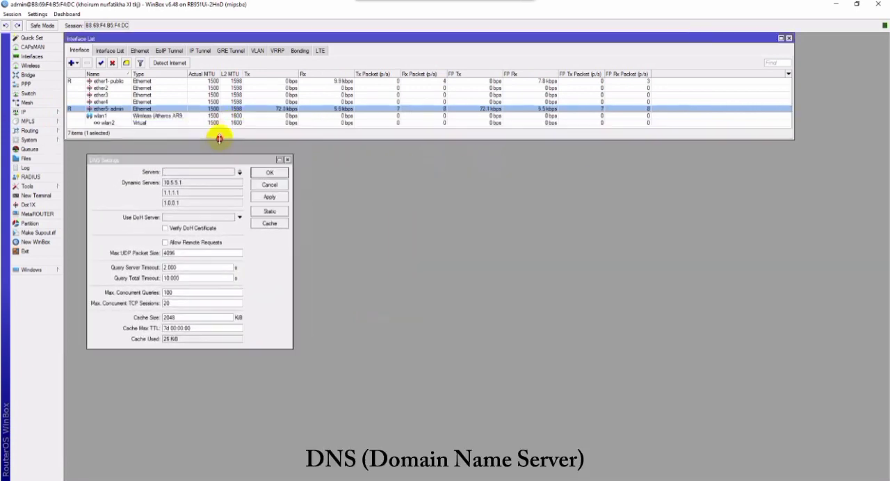
Enter 1.1.1.1 and 1.0.0.1 as the two DNS servers.
click(210, 172)
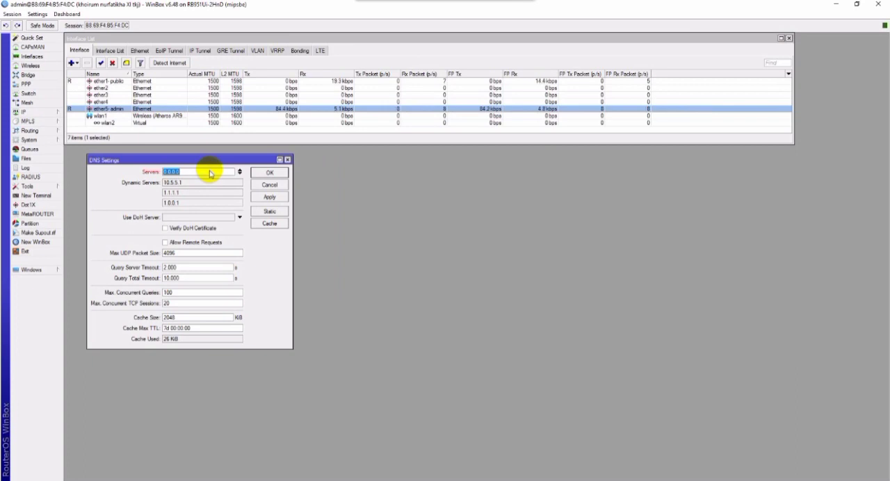
key(BackSpace)
text(1.1.1.1)
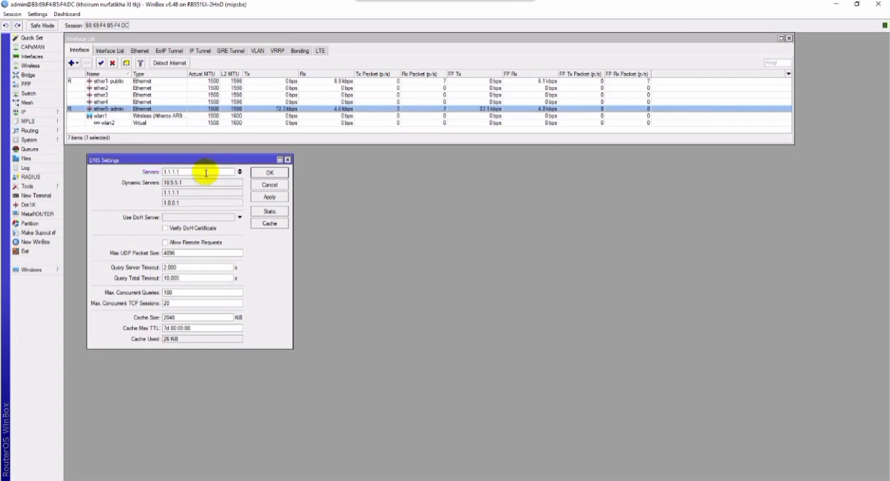
click(240, 173)
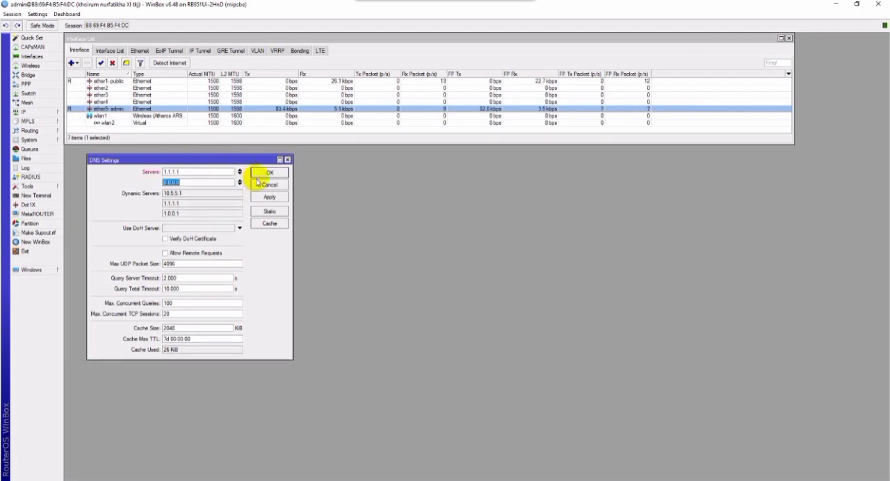
key(BackSpace)
text(1.0.0.)
Allow remote requests in the DNS settings, then apply and close them.
click(217, 253)
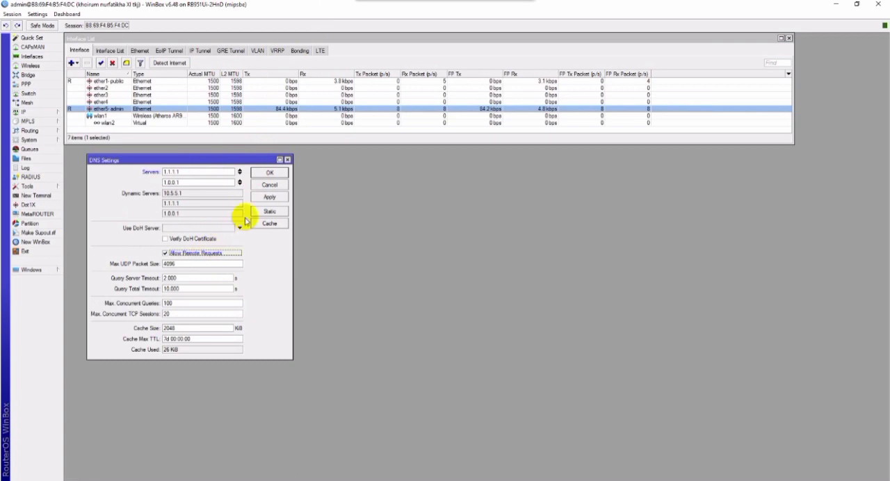
click(275, 196)
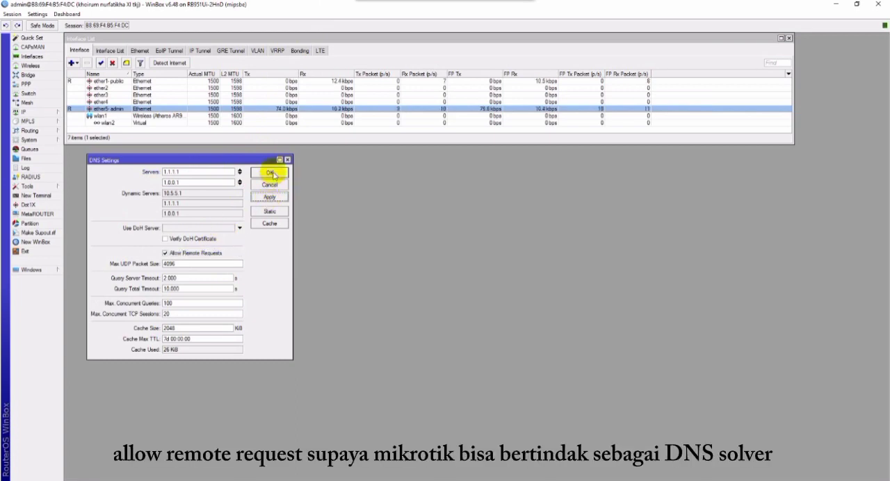
click(271, 173)
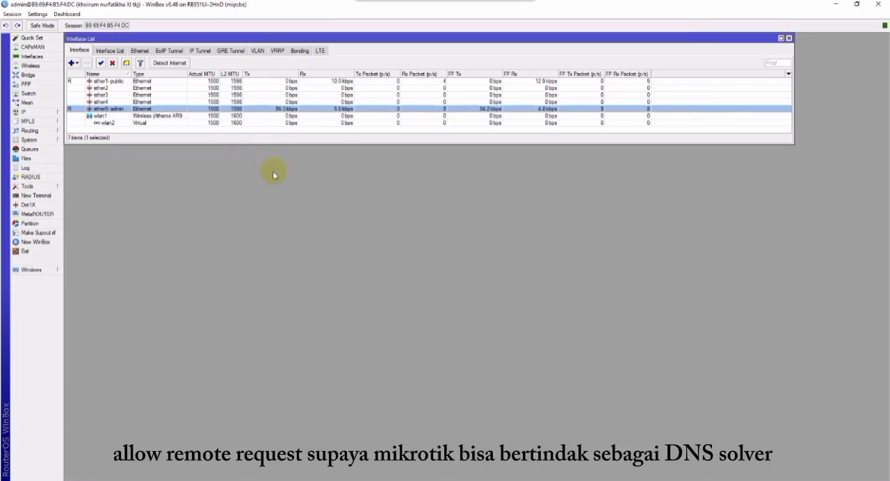
Open the firewall's NAT rule list, then move its window below the interface list and enlarge it.
click(53, 114)
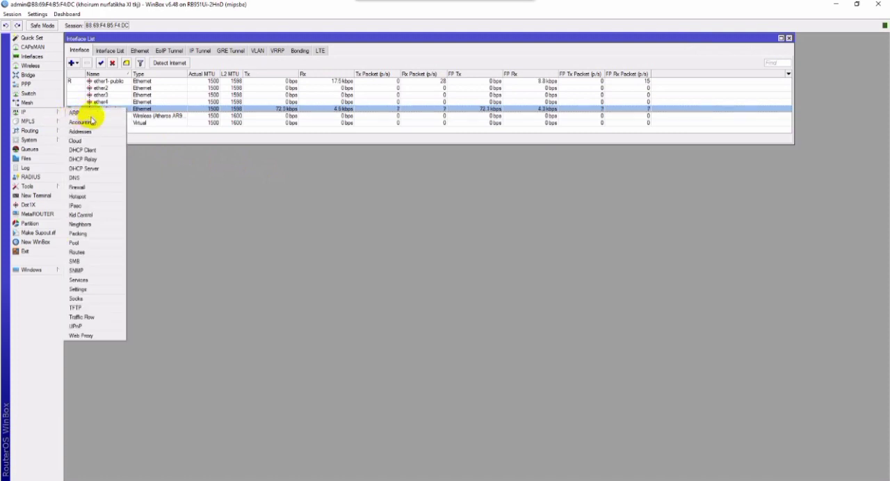
click(89, 189)
drag(364, 173, 184, 155)
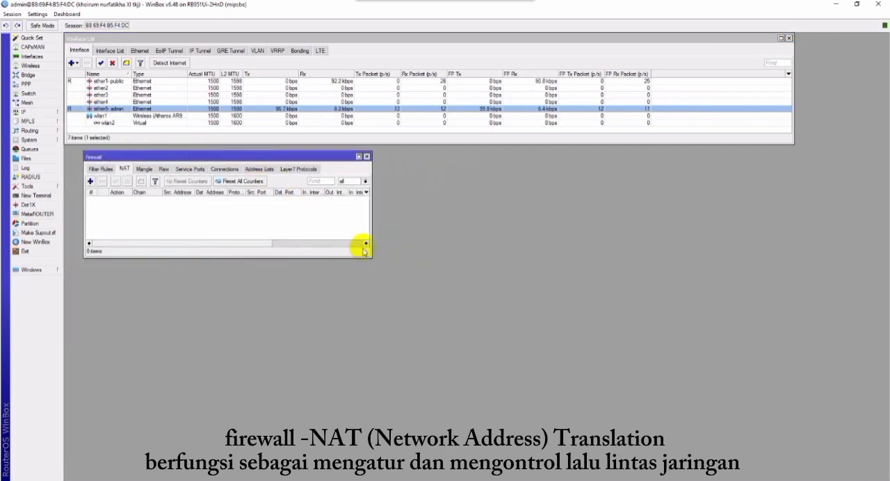
drag(370, 255, 454, 283)
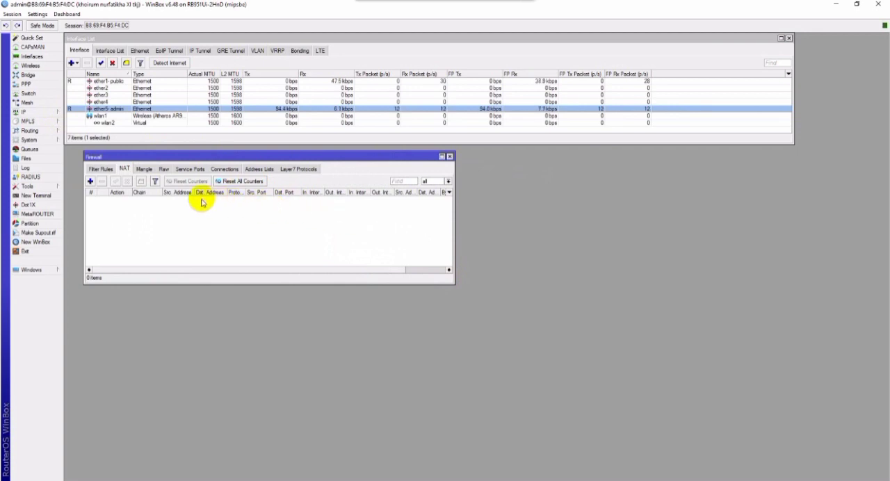
Start a new NAT rule in the srcnat chain, reposition its dialog and set the out interface to ether1-public.
click(89, 181)
drag(452, 145, 187, 214)
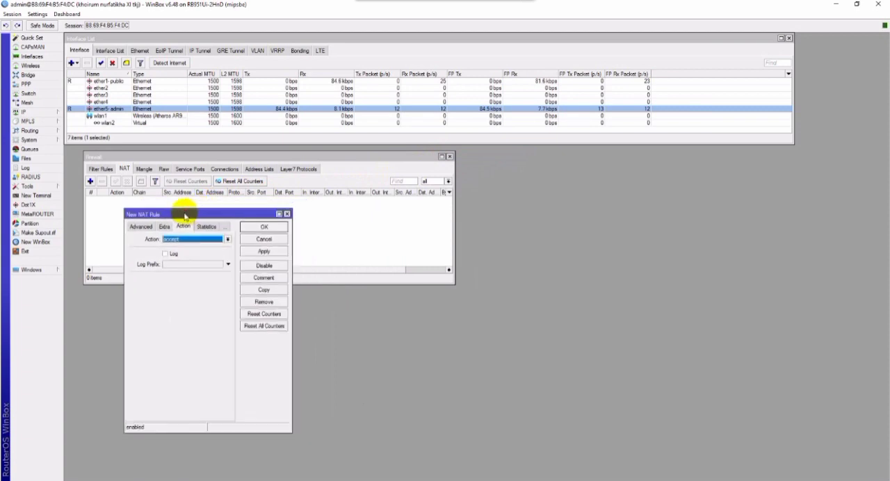
click(143, 228)
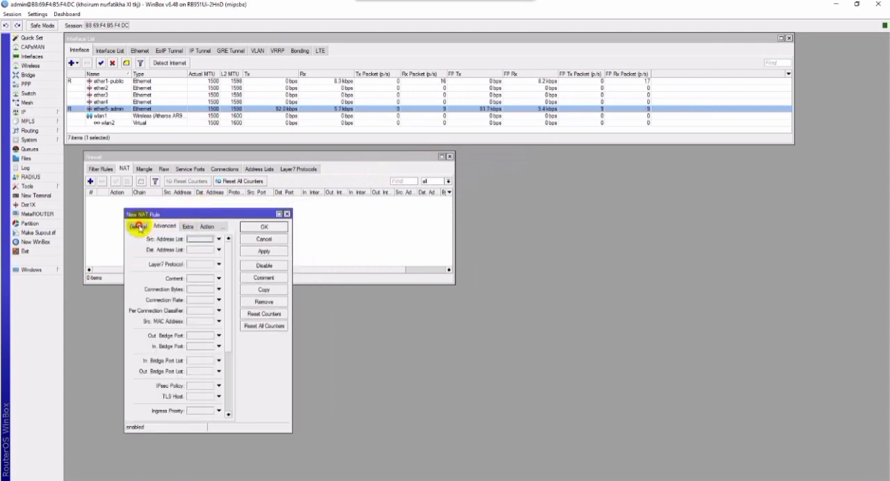
click(139, 228)
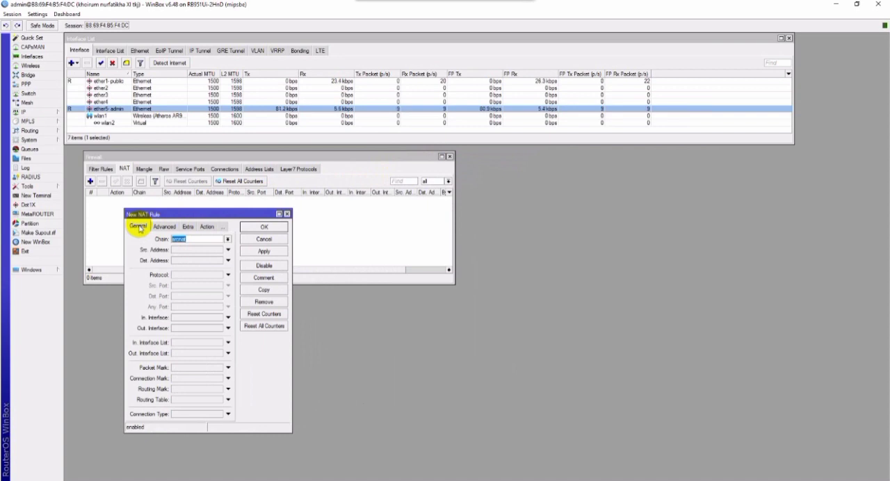
click(186, 328)
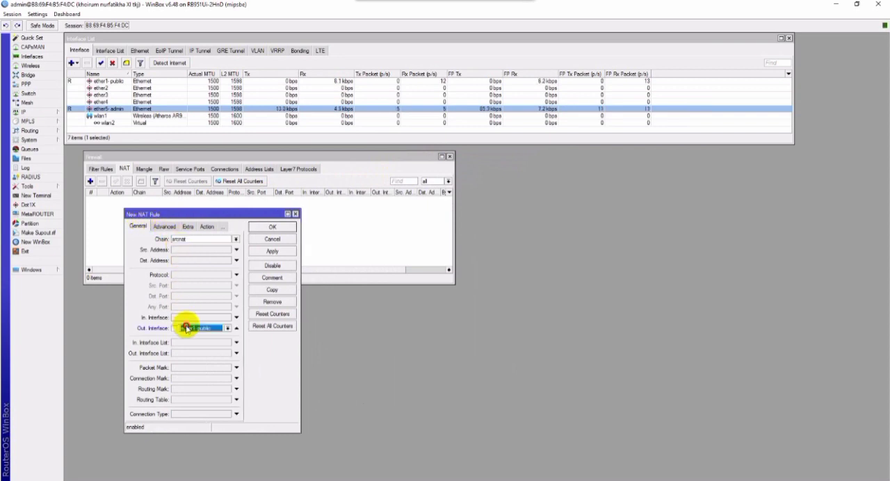
Set the NAT rule's action to masquerade, then apply it and close the rule and firewall windows.
click(202, 228)
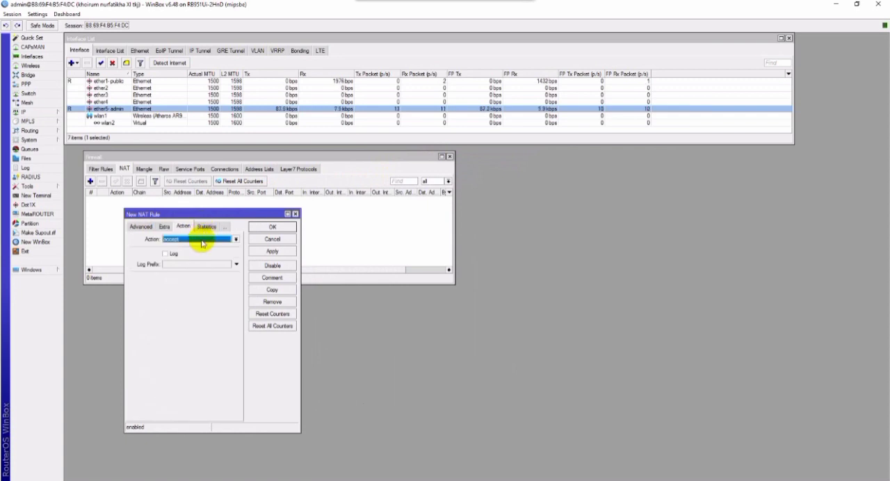
click(201, 240)
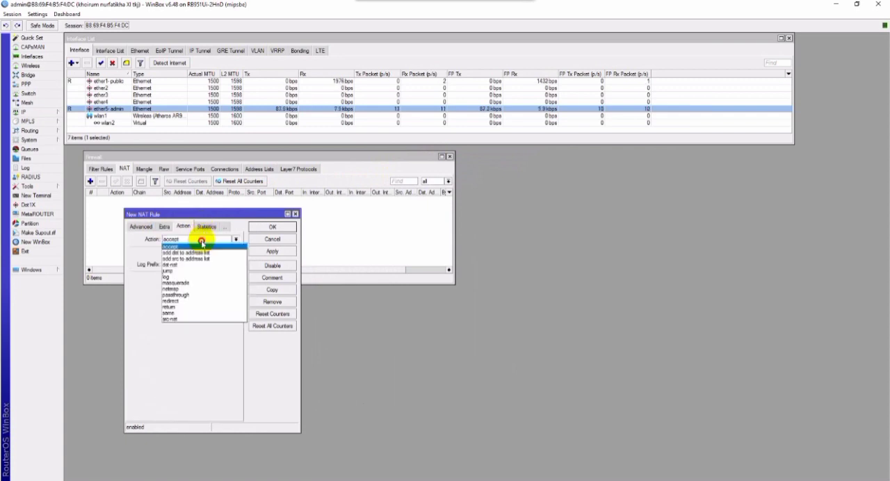
click(198, 283)
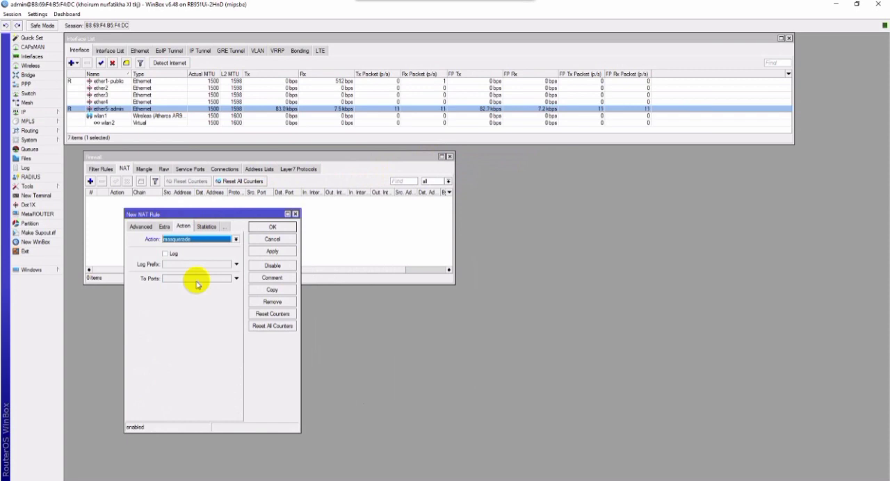
click(272, 251)
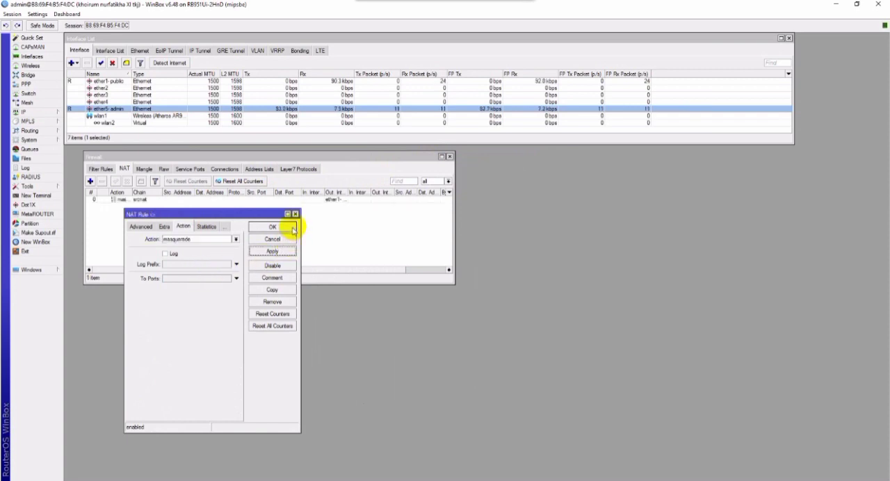
click(291, 228)
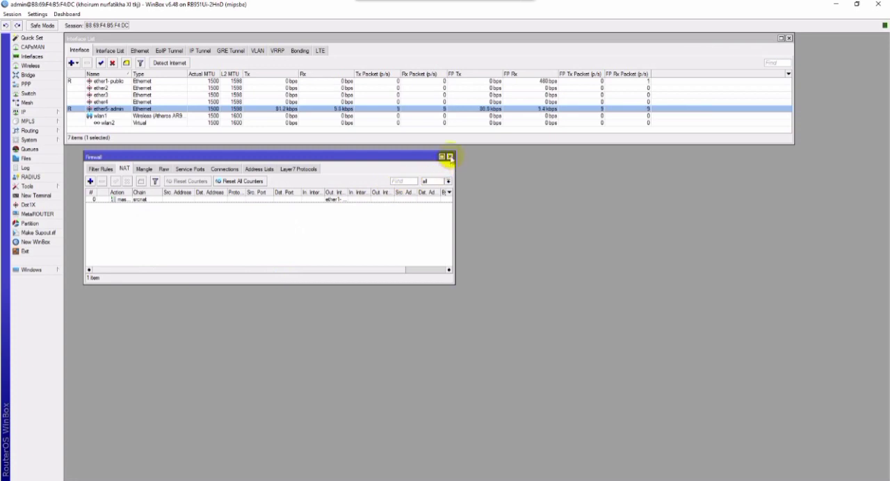
click(450, 157)
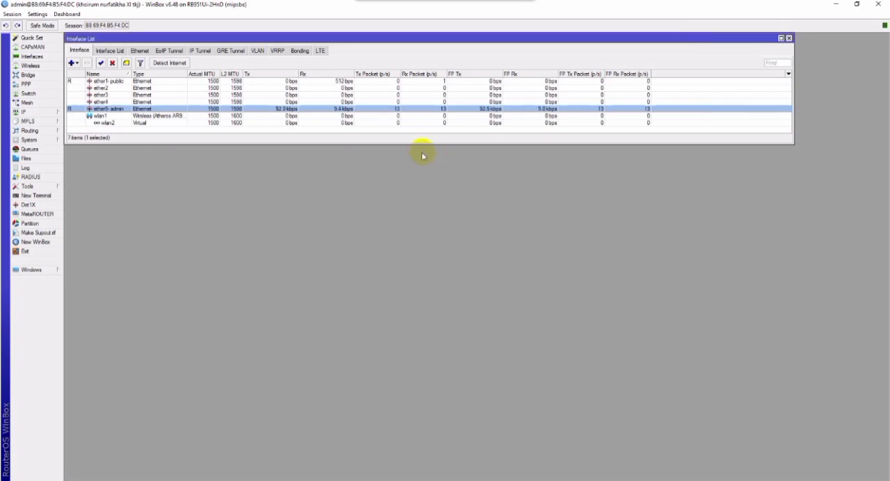
Open the DHCP server list and move its window just below the interface list.
click(44, 112)
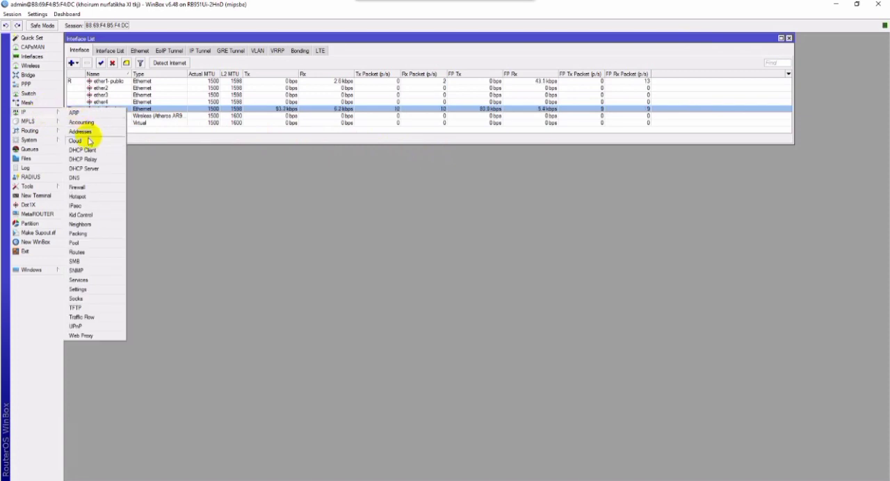
click(99, 170)
drag(448, 301, 209, 150)
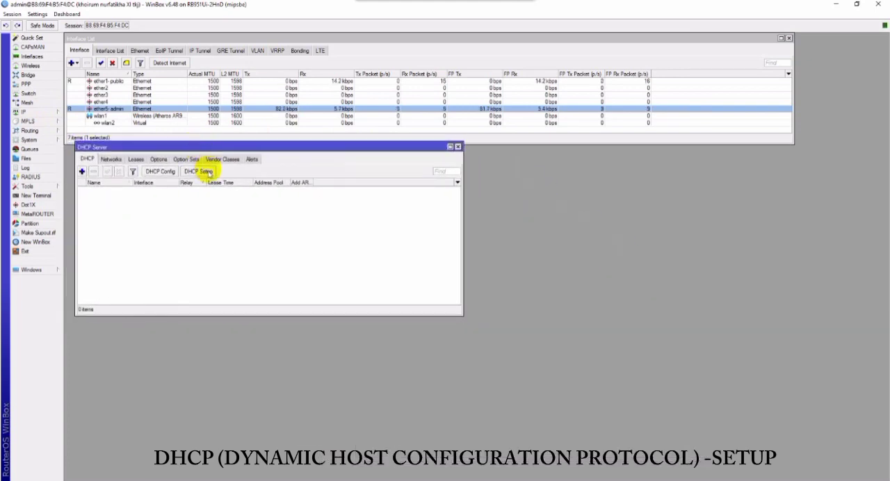
Run DHCP Setup on the ether5-admin interface, accepting all proposed values through to completion.
click(209, 172)
drag(421, 226, 166, 225)
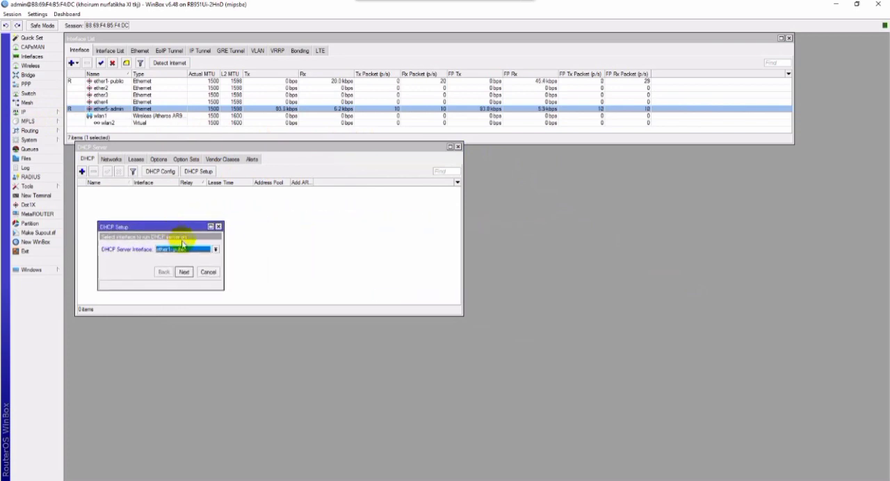
click(184, 250)
click(180, 280)
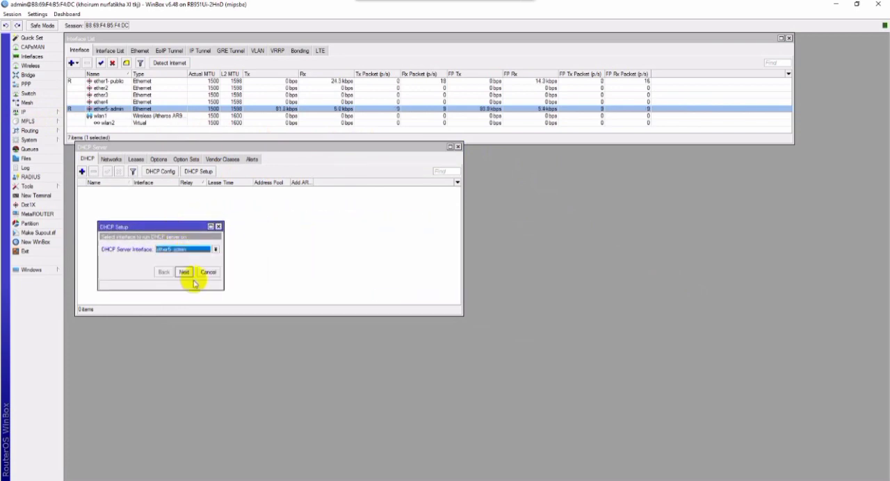
click(185, 272)
click(186, 272)
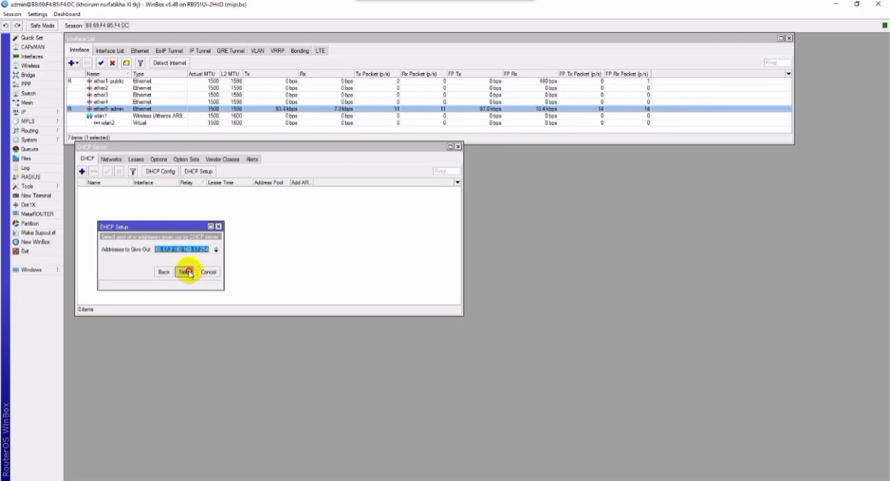
click(184, 282)
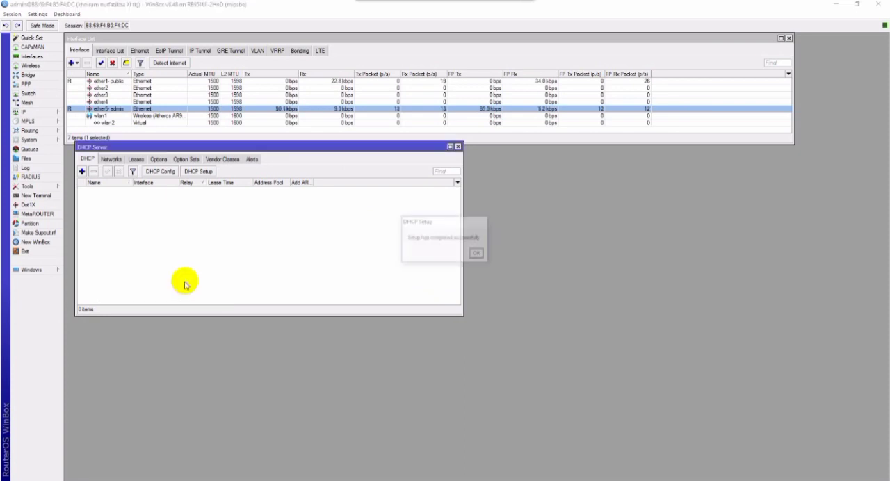
click(478, 258)
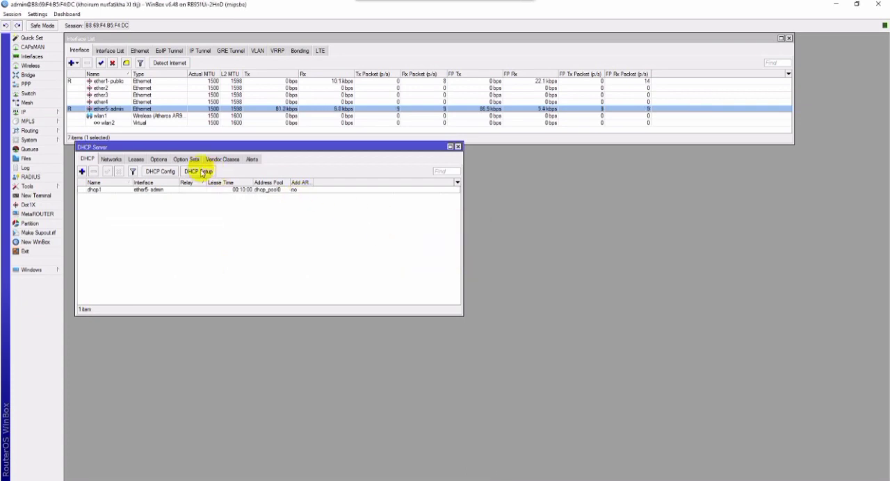
Run DHCP Setup on the wlan1 interface, accepting the proposed network, address pool, DNS and lease time values.
click(202, 172)
click(180, 249)
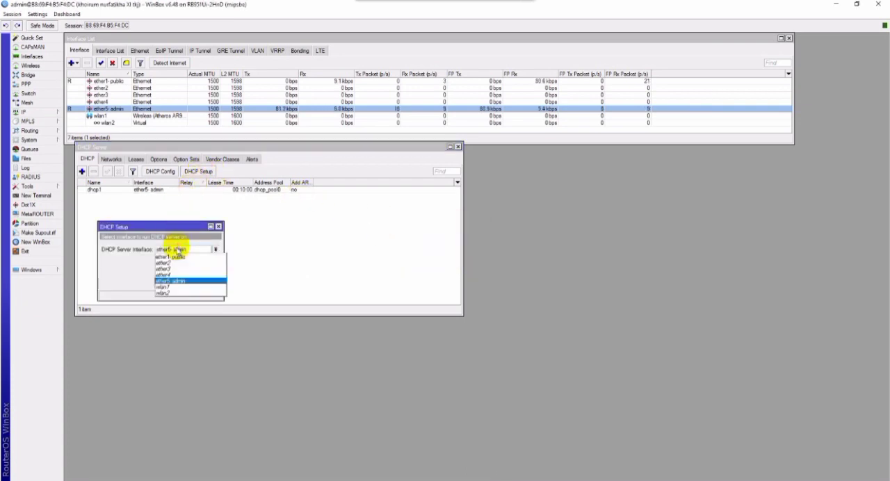
click(175, 286)
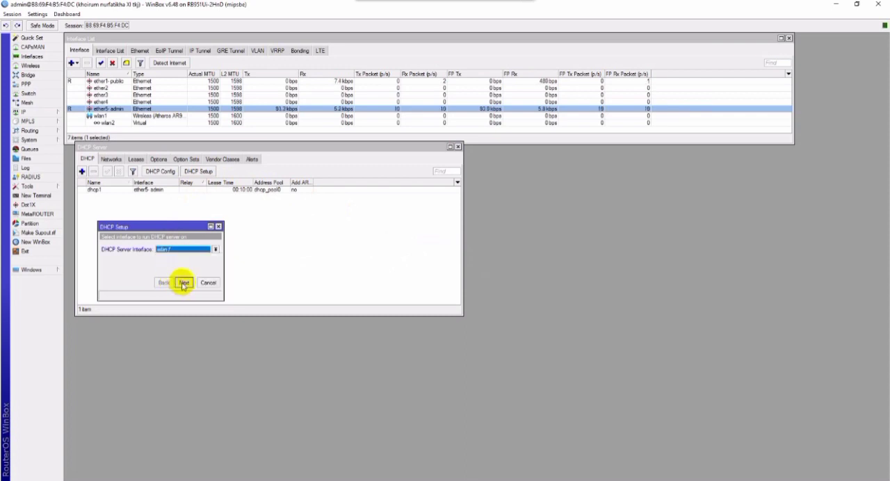
click(183, 283)
click(183, 283)
click(183, 283)
click(183, 283)
click(183, 283)
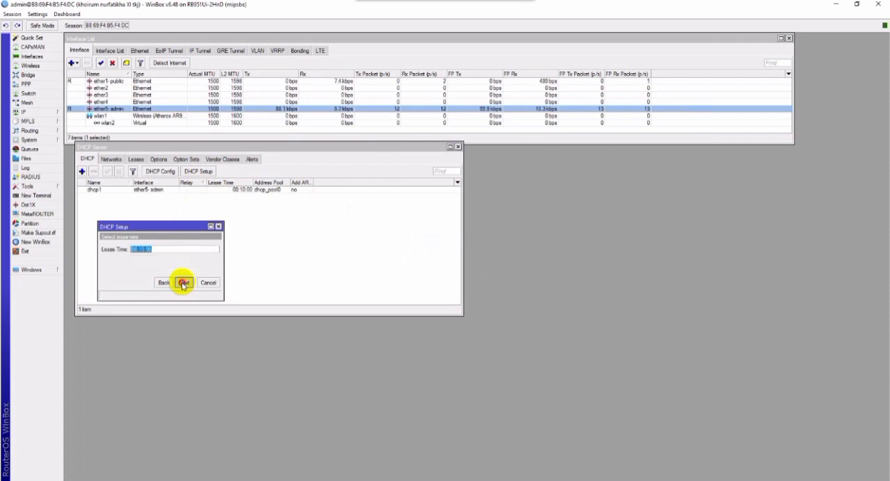
click(183, 283)
click(477, 254)
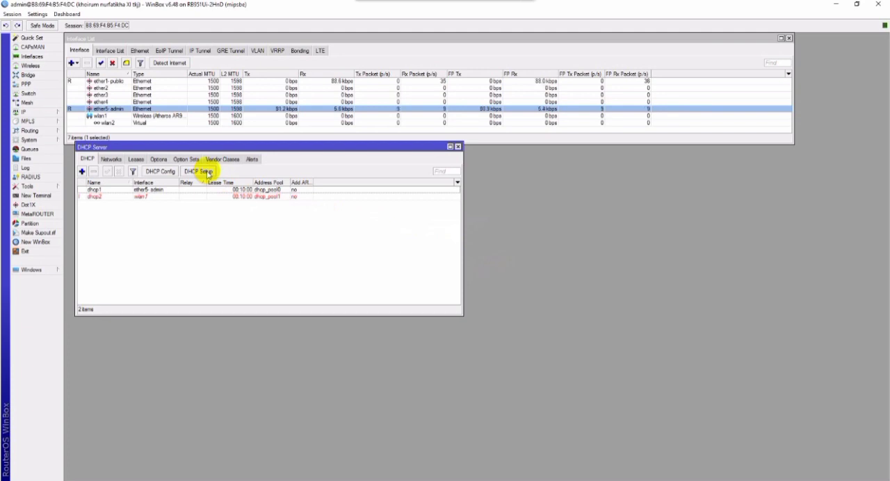
Run DHCP Setup on the wlan2 interface with the proposed values, then move the DHCP server window aside.
click(207, 172)
click(194, 249)
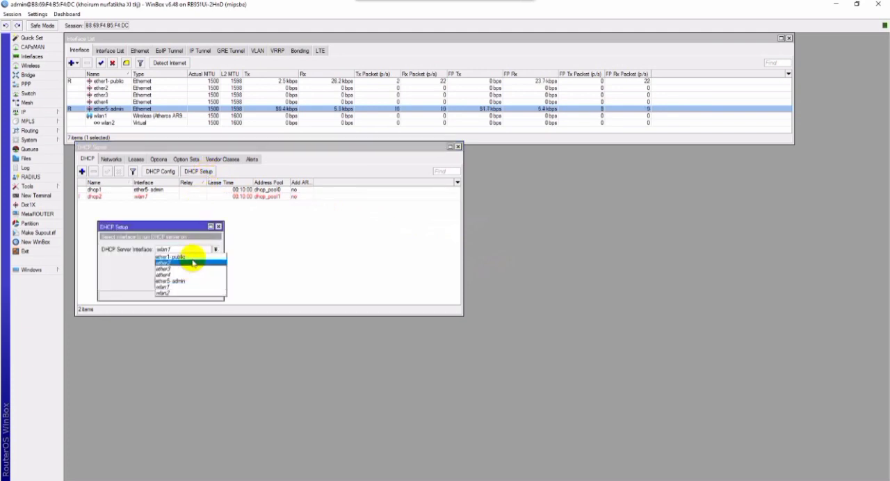
click(184, 292)
click(182, 283)
click(182, 283)
click(183, 283)
click(182, 284)
click(181, 284)
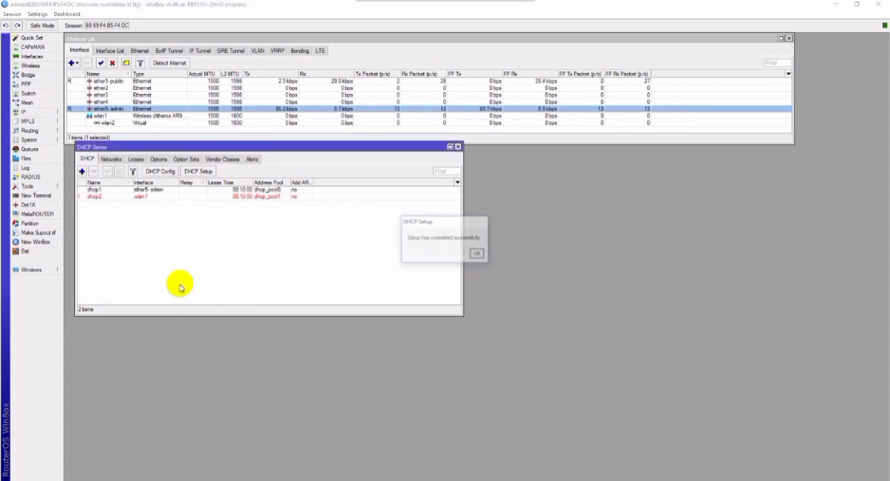
click(478, 253)
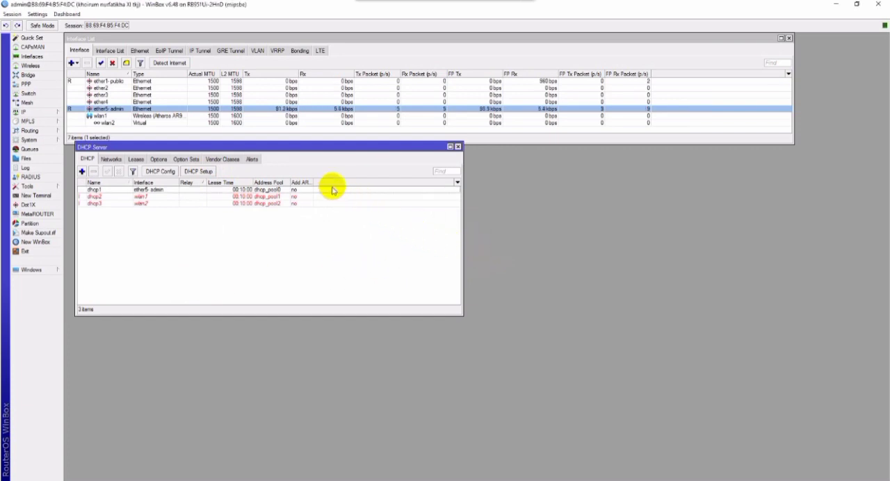
drag(210, 149, 337, 147)
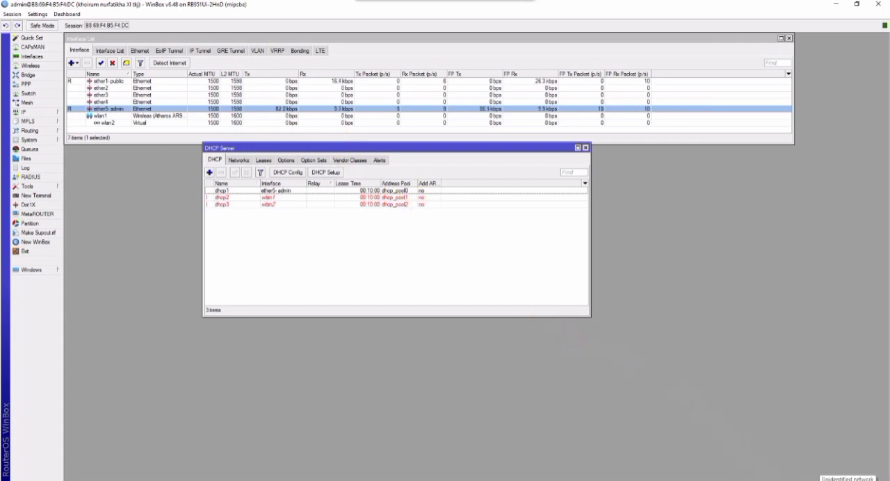
Connect the computer to the router's own secured Wi-Fi network by entering its network security key.
click(847, 480)
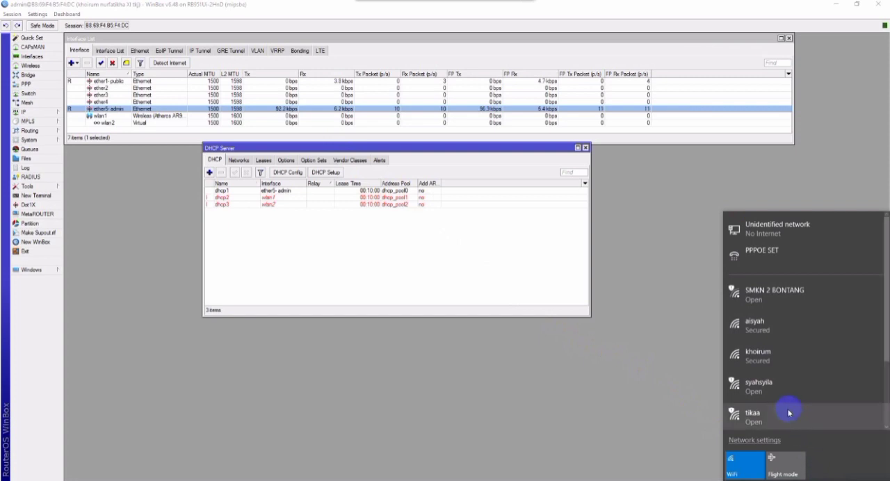
scroll(778, 374, down, 1)
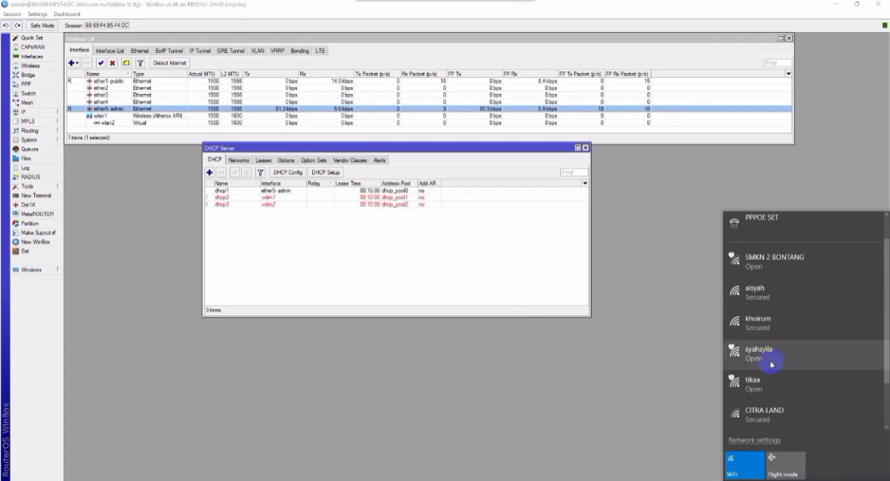
scroll(770, 364, up, 1)
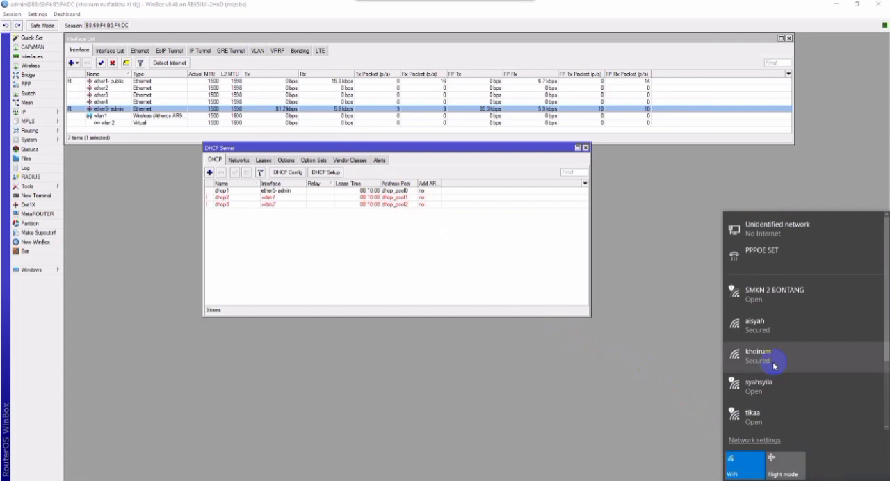
click(773, 365)
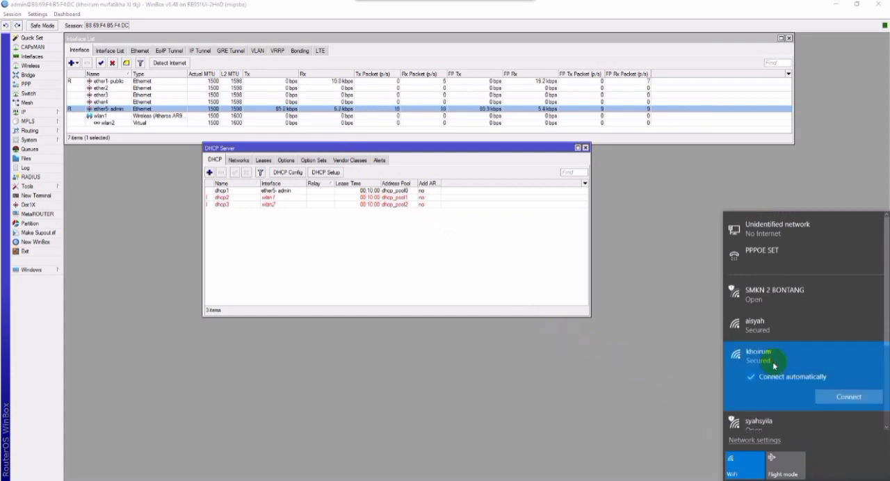
click(829, 395)
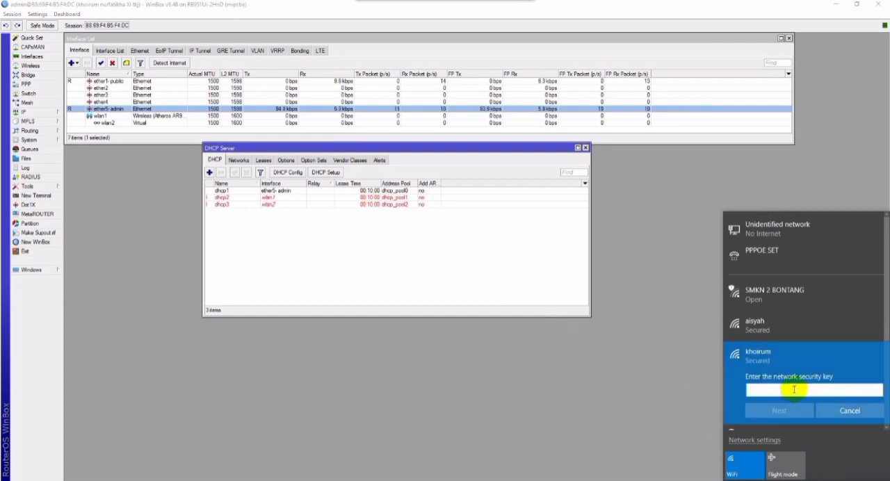
text(12)
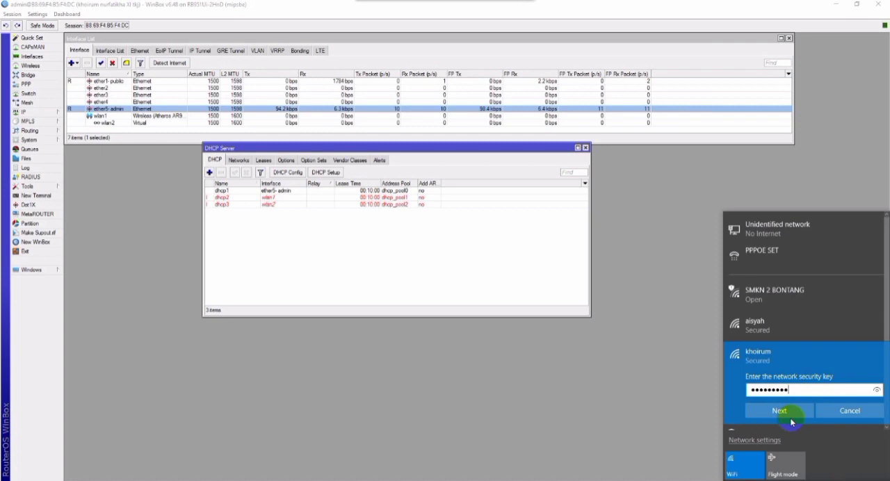
click(794, 412)
click(796, 416)
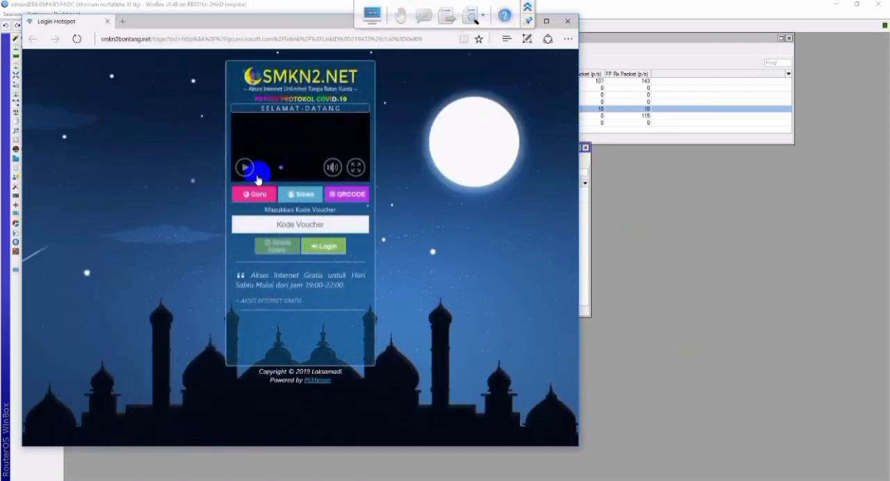
Enter the voucher code on the SMKN2.NET hotspot page and log in.
click(245, 167)
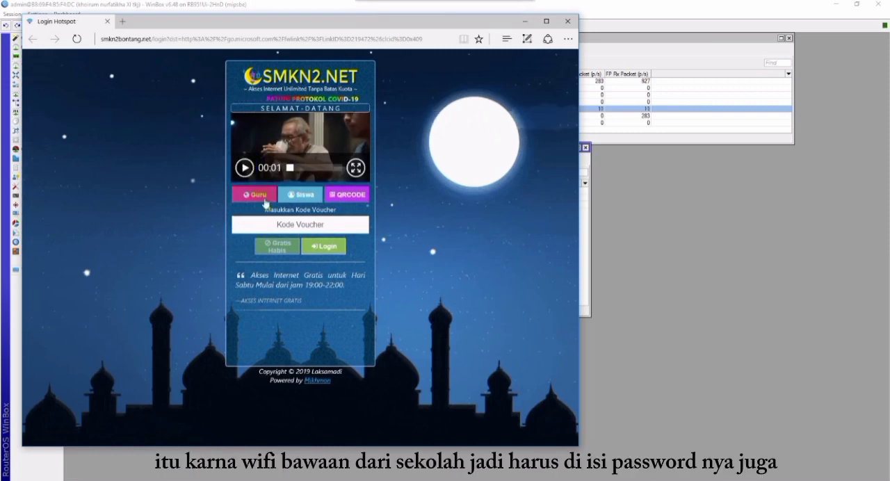
click(275, 221)
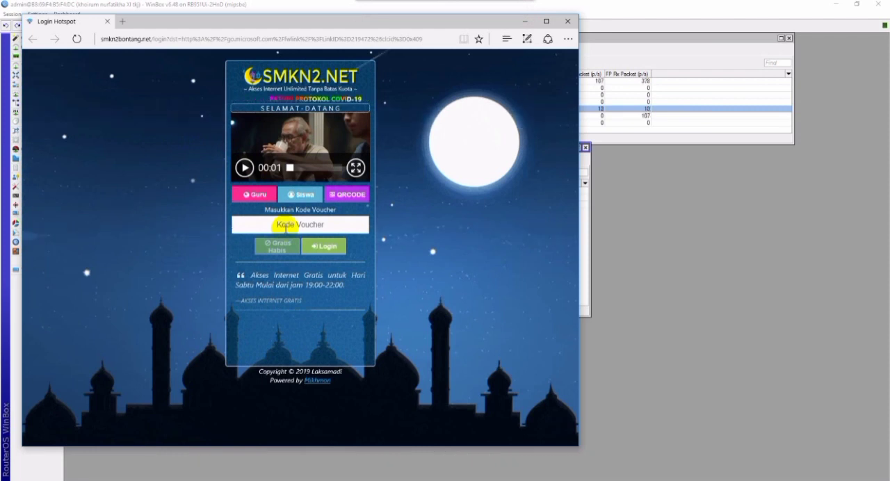
text(s)
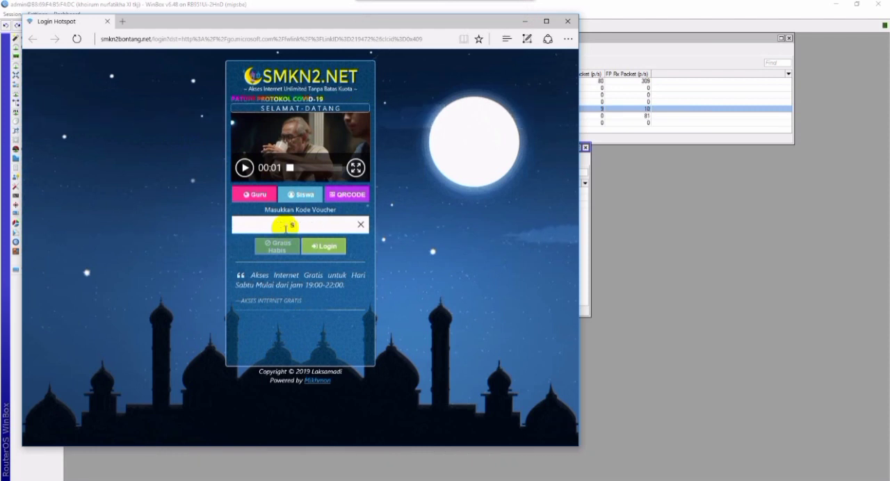
text(ui)
click(310, 247)
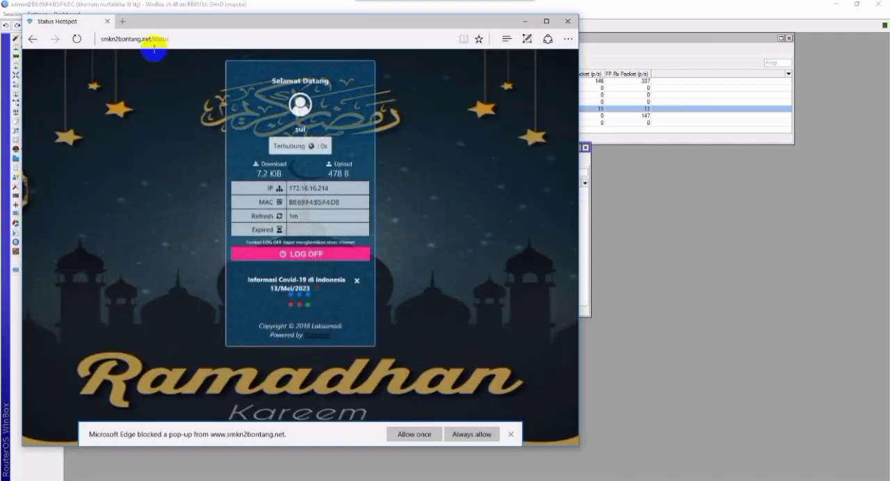
Close the Edge browser and load YouTube in Google Chrome to test internet access, closing the leftover 192.168.1.33 page.
click(126, 22)
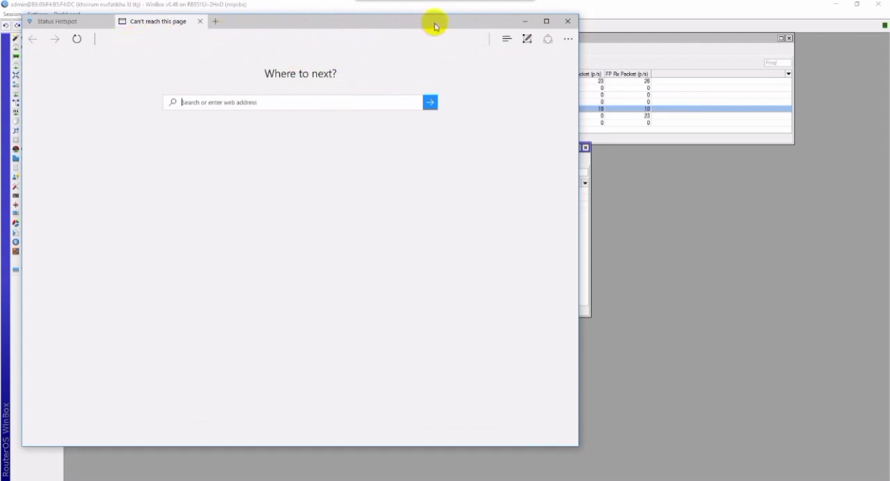
click(568, 20)
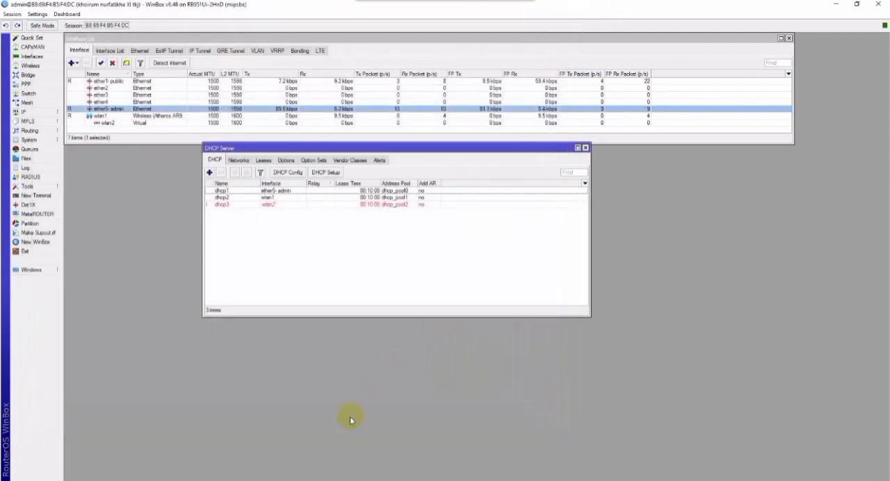
key(super)
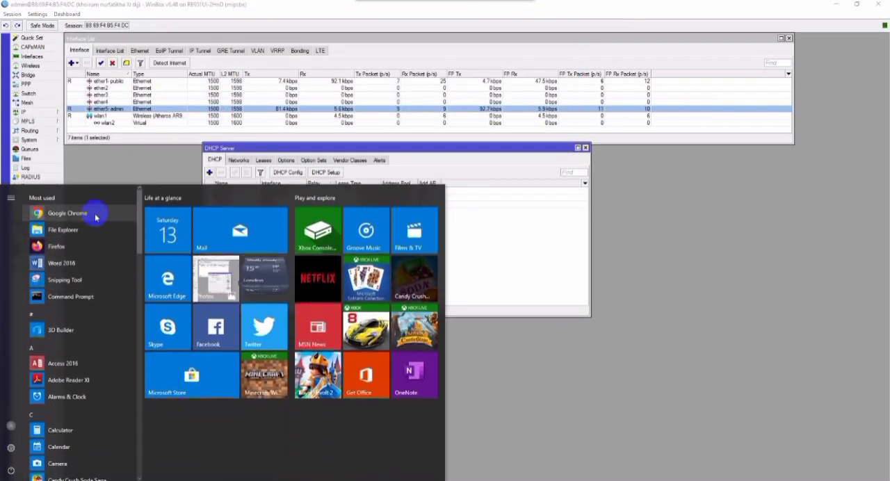
click(95, 211)
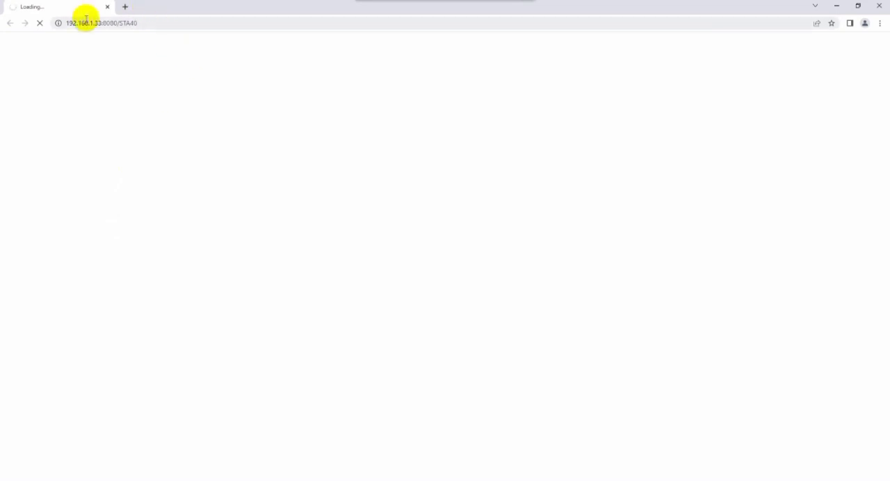
click(125, 6)
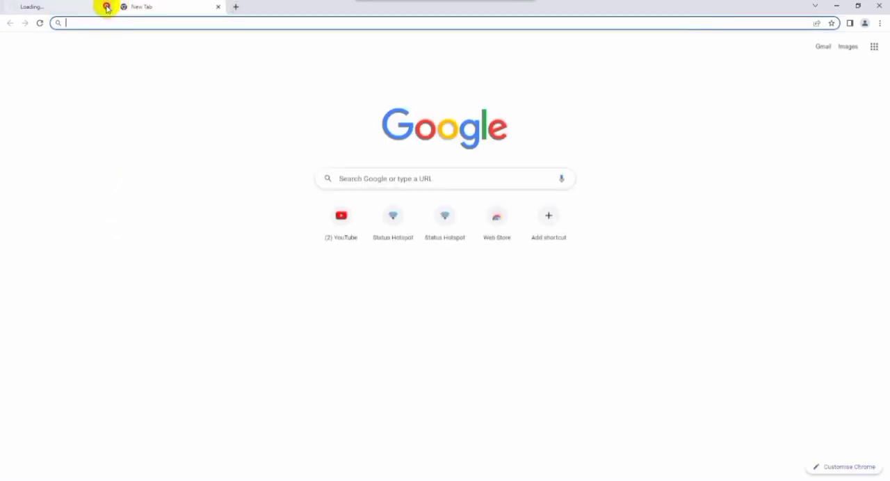
click(107, 6)
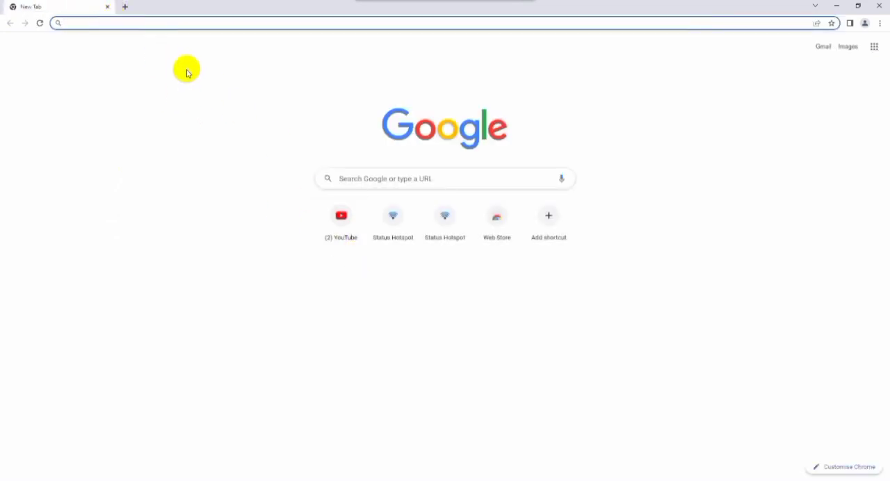
click(339, 219)
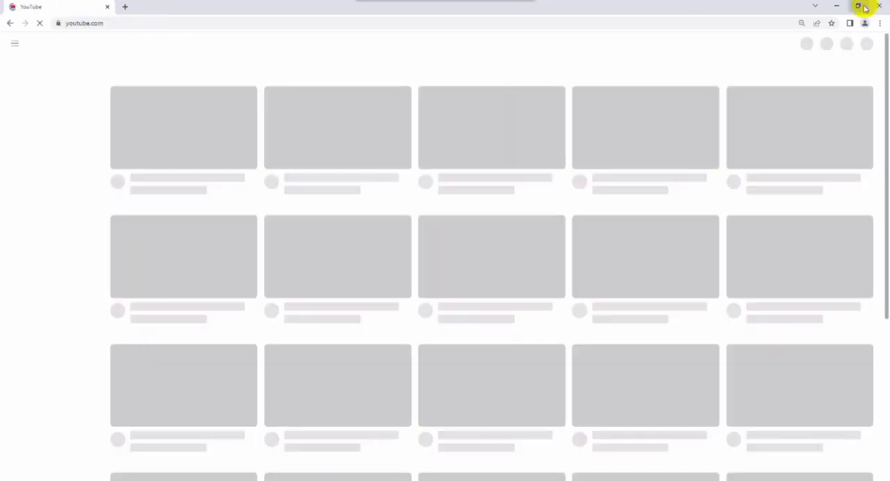
Restore Chrome to a smaller window and arrange it beside the DHCP Server window so the interface traffic stays in view.
click(858, 6)
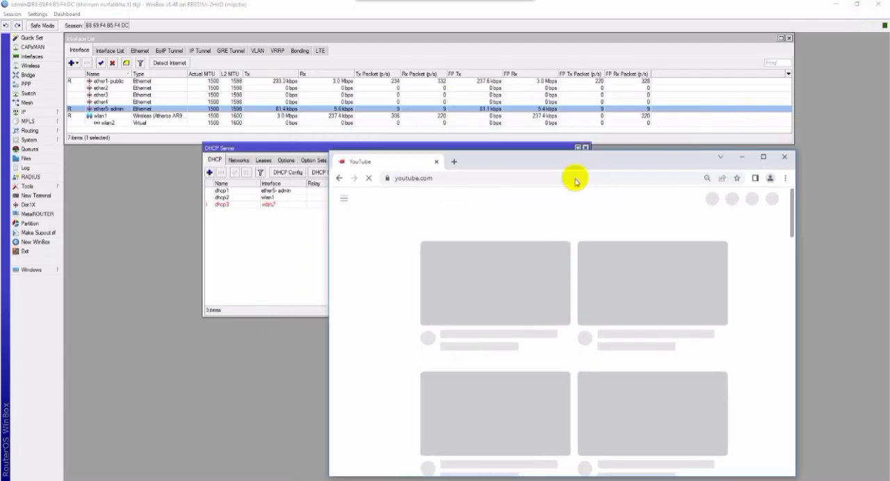
drag(550, 164, 564, 155)
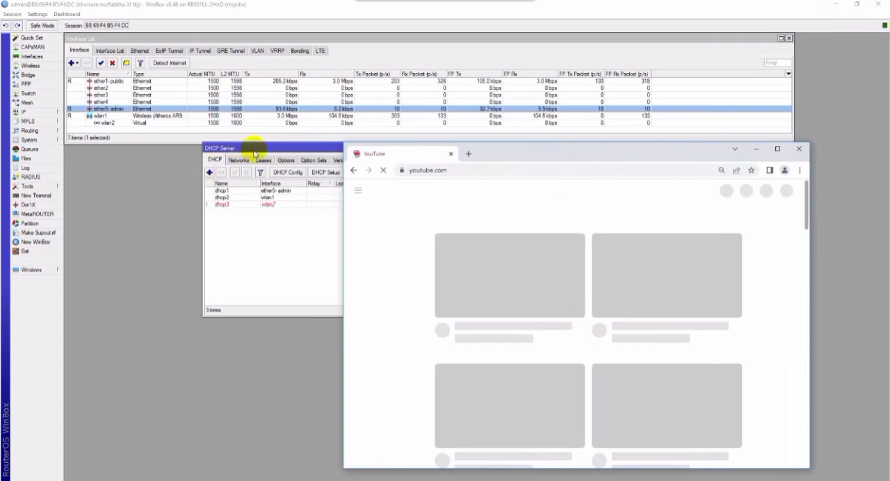
click(243, 149)
drag(294, 149, 163, 148)
key(alt+Tab)
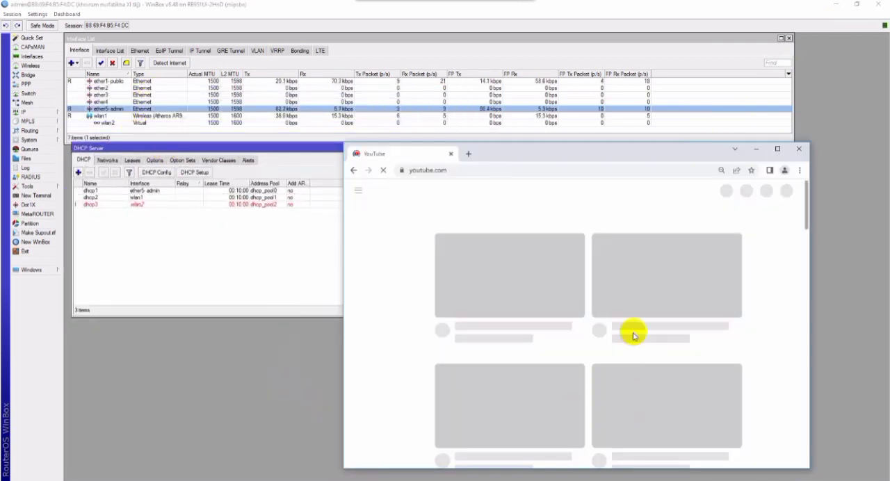
drag(608, 120, 637, 103)
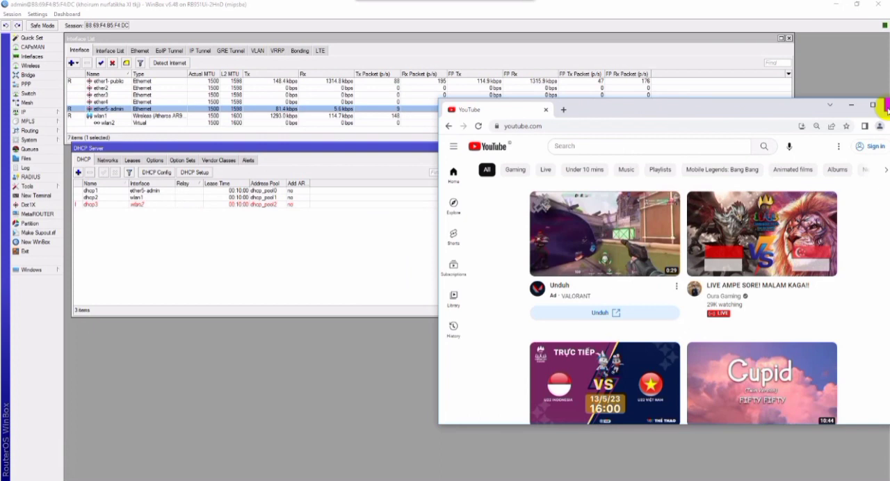
Scroll through the YouTube home page before closing Chrome, and check the computer's Wi-Fi connection in the network list.
scroll(762, 195, down, 4)
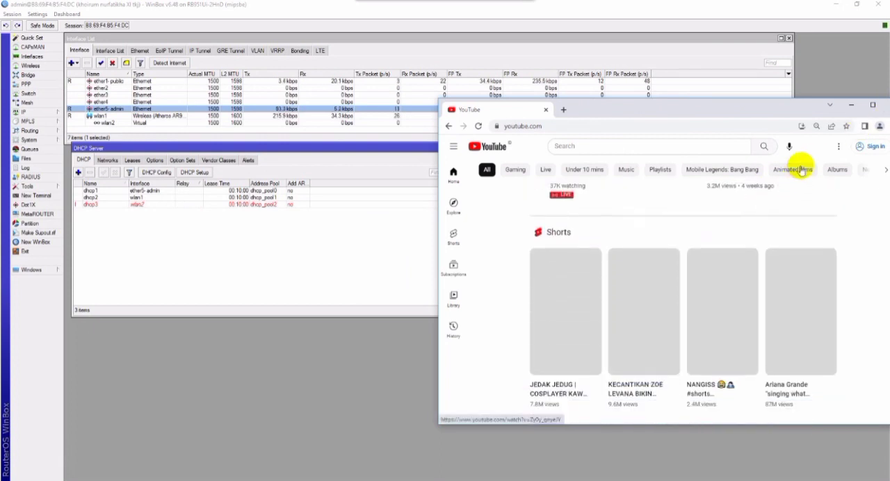
click(887, 105)
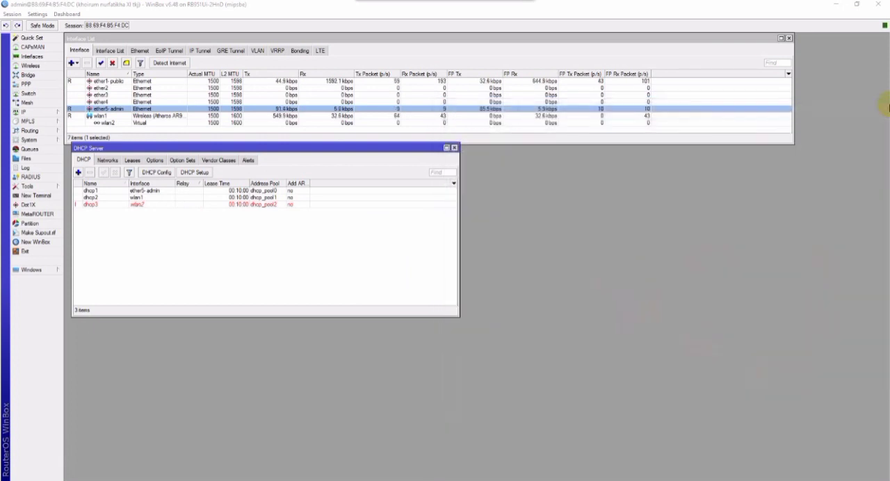
click(845, 479)
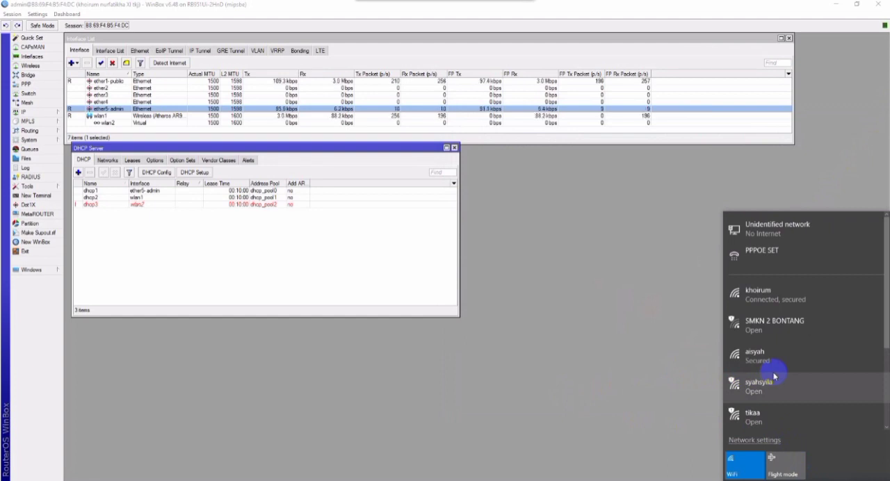
click(699, 397)
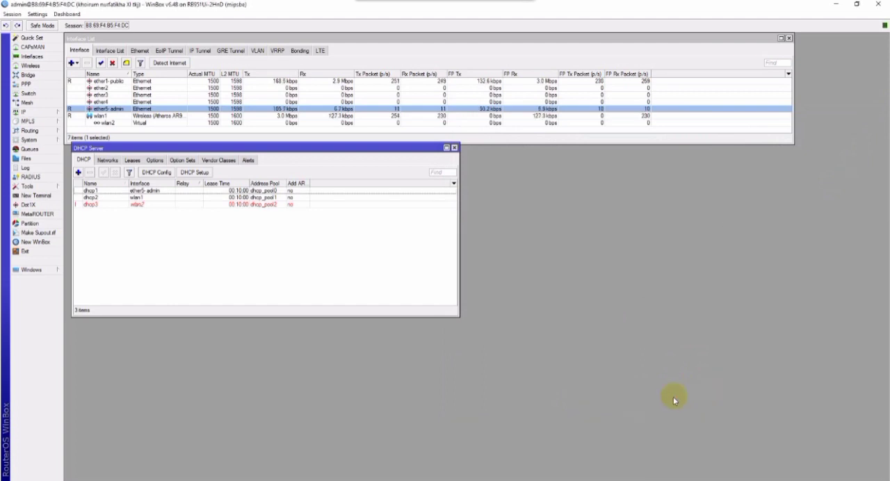